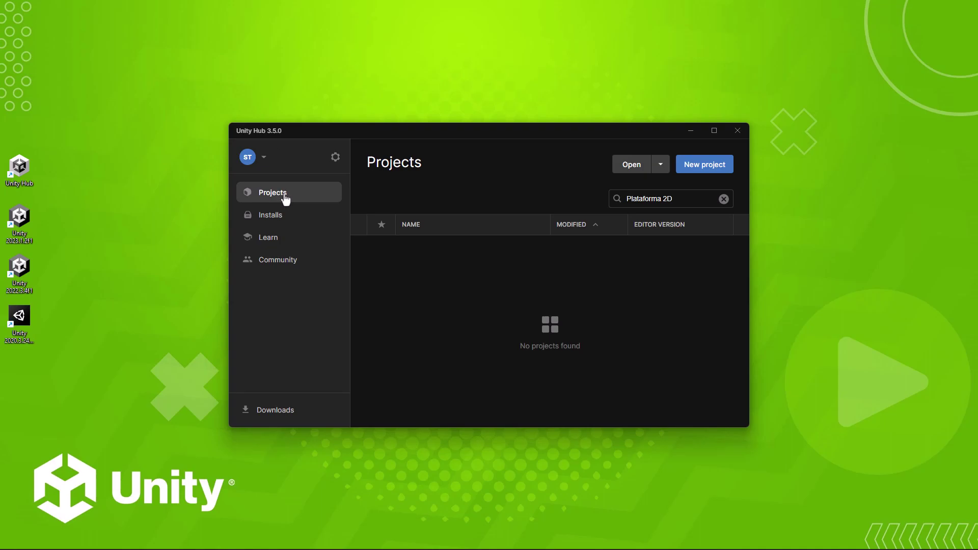
Step: Start a new project on editor 2023.1.2f1 with the 2D Core template
click(722, 171)
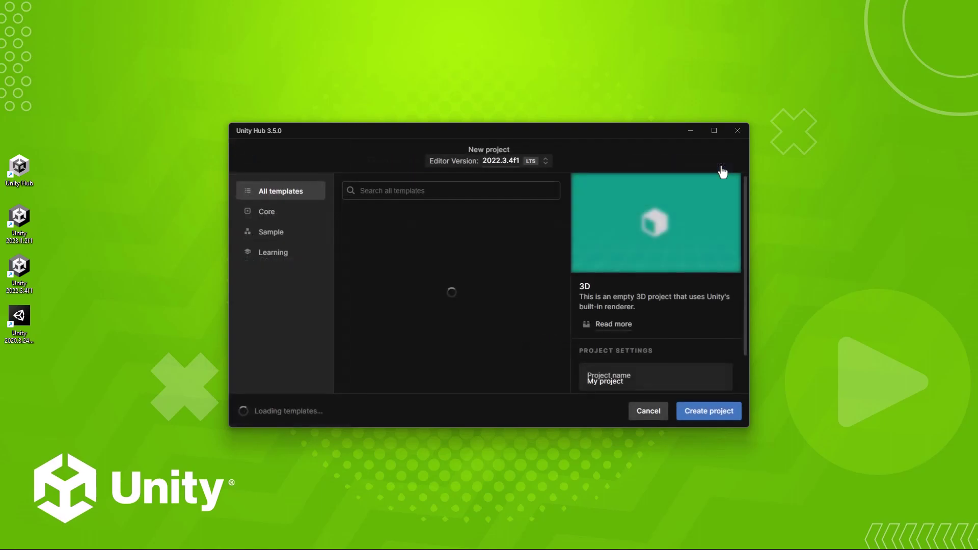
click(544, 162)
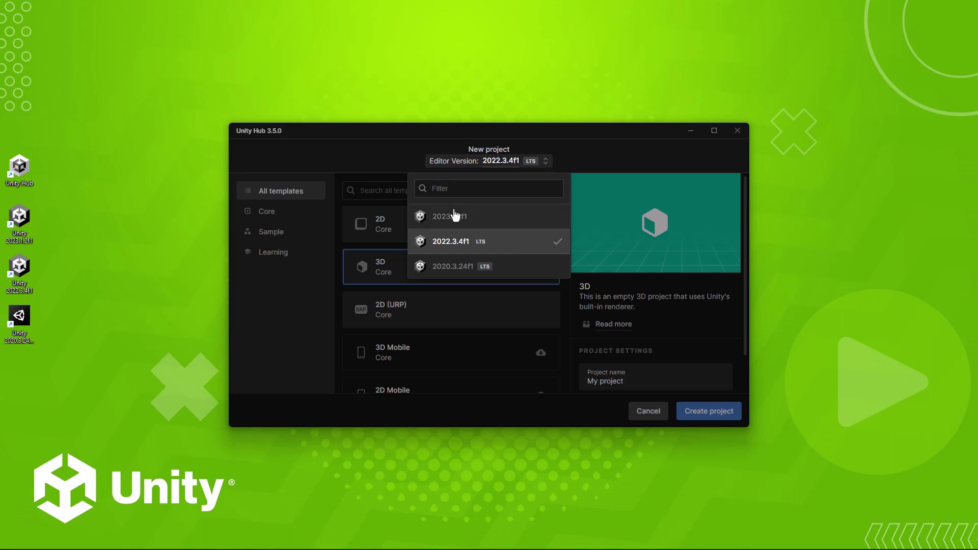
click(477, 220)
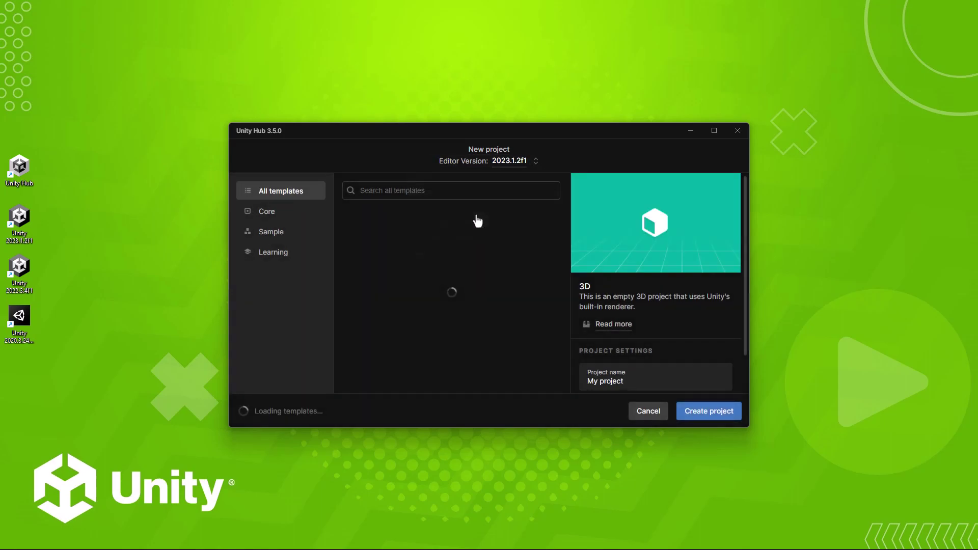
click(471, 223)
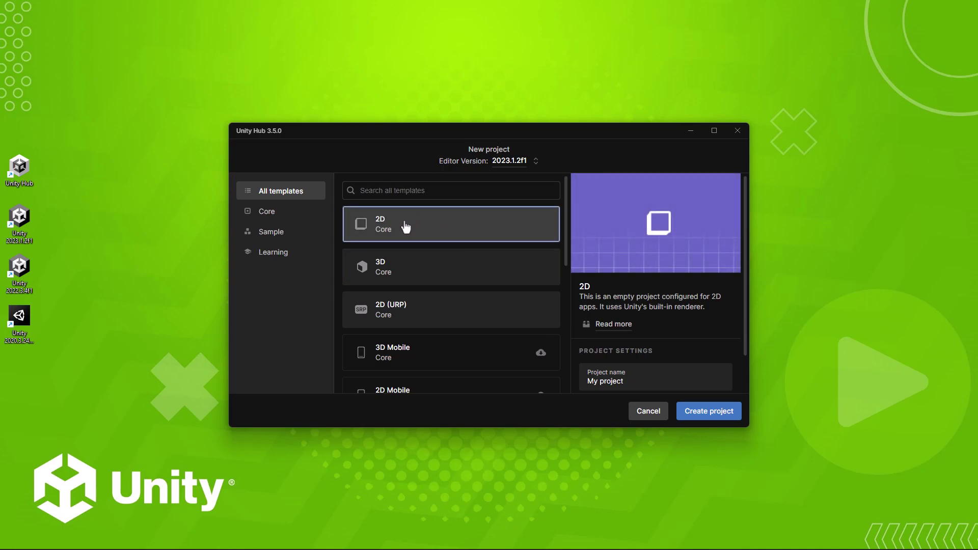
Step: Name the project 'Plataforma 2D AU' and set its location to the Projetos AU Unity Youtube 2023 folder
drag(744, 286, 747, 323)
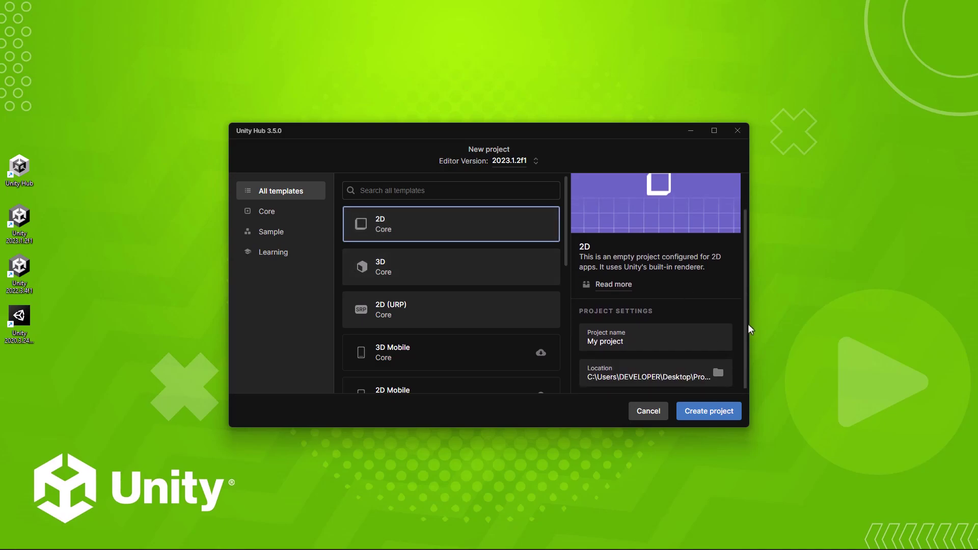
triple_click(657, 340)
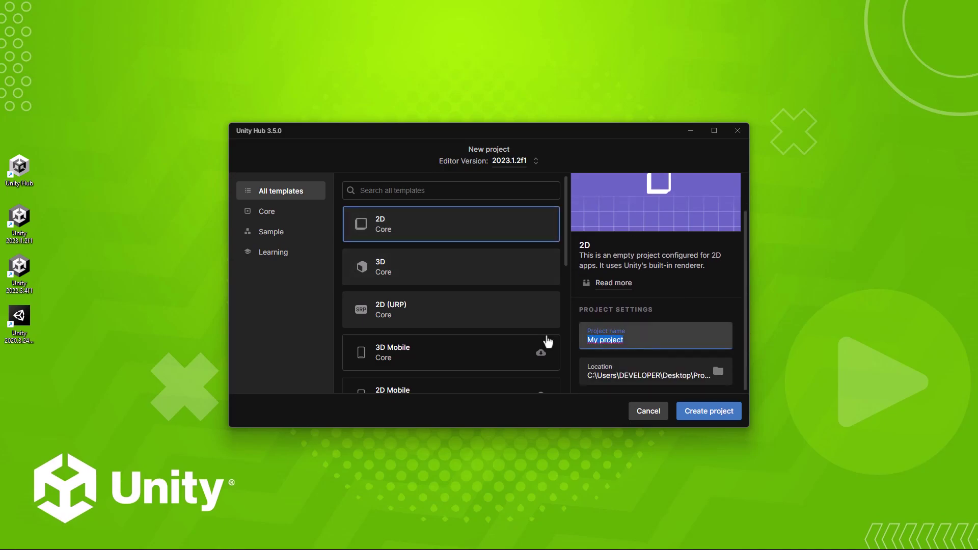
text(Pla)
text(taforma)
text( 2D AU)
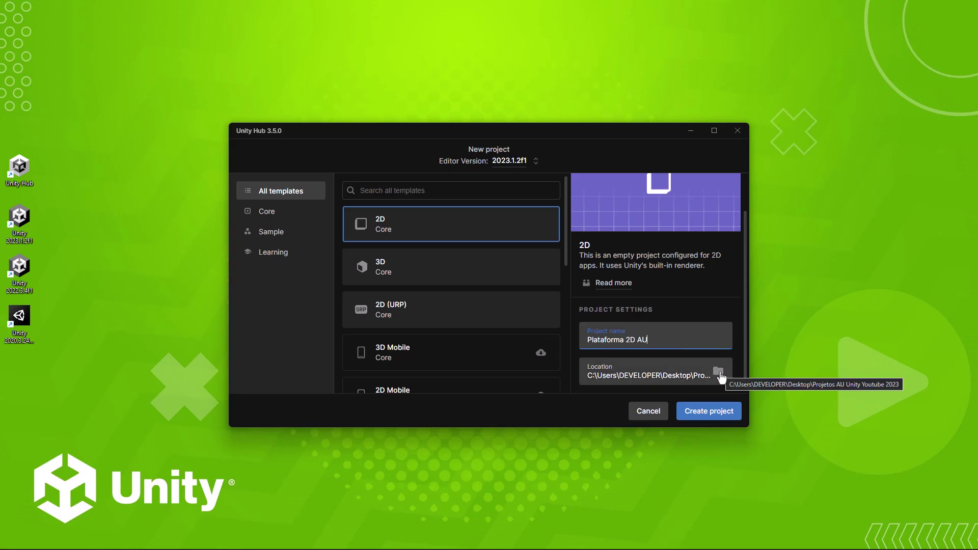
click(719, 372)
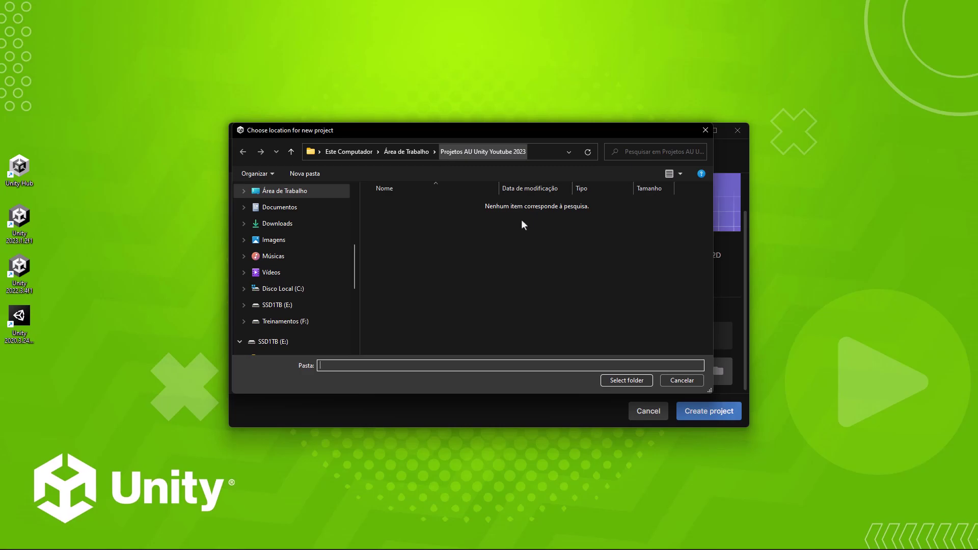
click(630, 379)
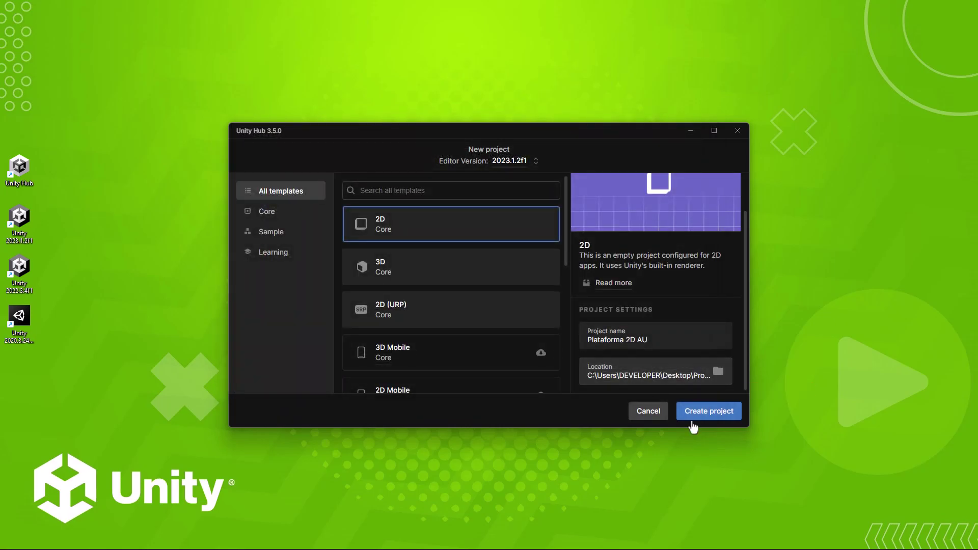
Step: Create the Plataforma 2D AU project and let the 2023.1.2f1 editor load its empty SampleScene
click(699, 415)
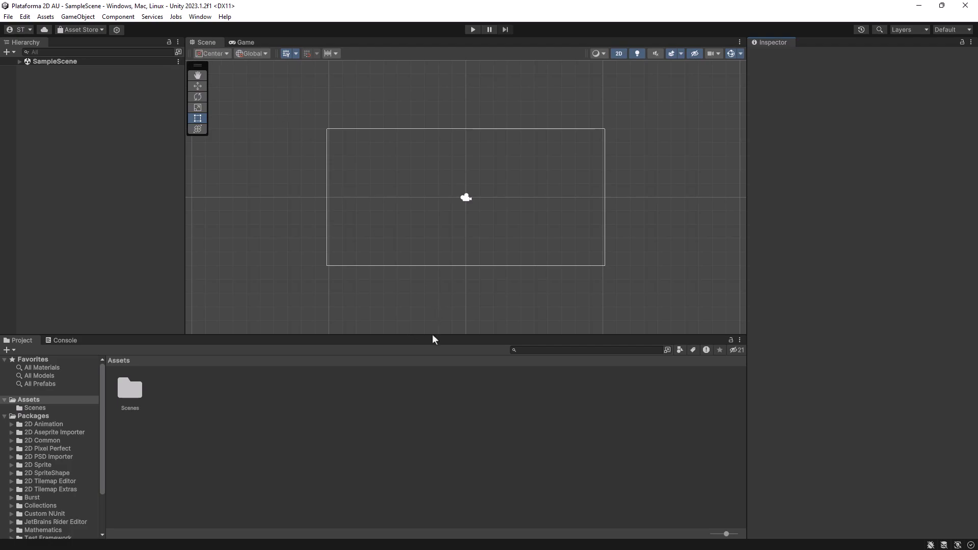
Step: Enlarge the Scene view and dock a widened Hierarchy panel beside the Inspector
mouse_move(432, 335)
mouse_down()
mouse_move(438, 437)
mouse_move(439, 429)
mouse_up()
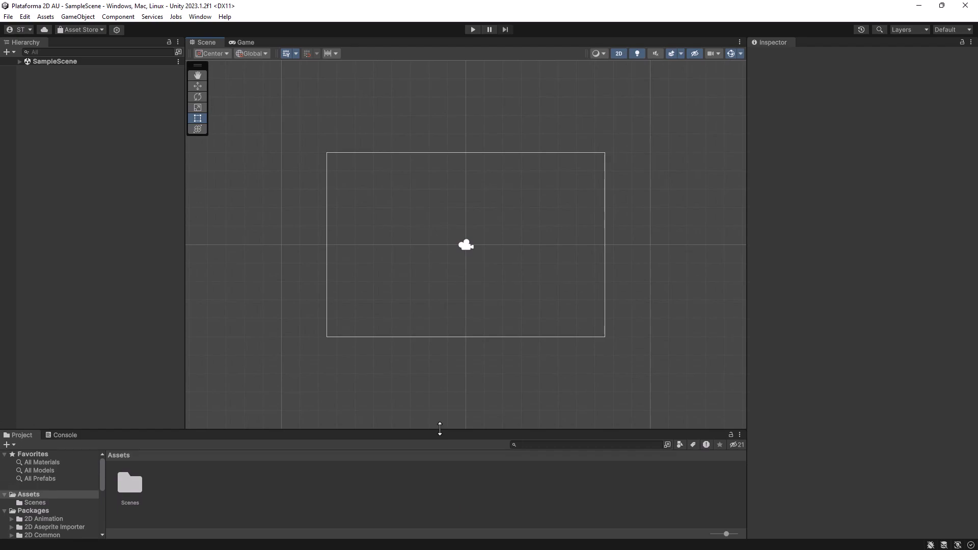
click(16, 45)
drag(16, 45, 630, 209)
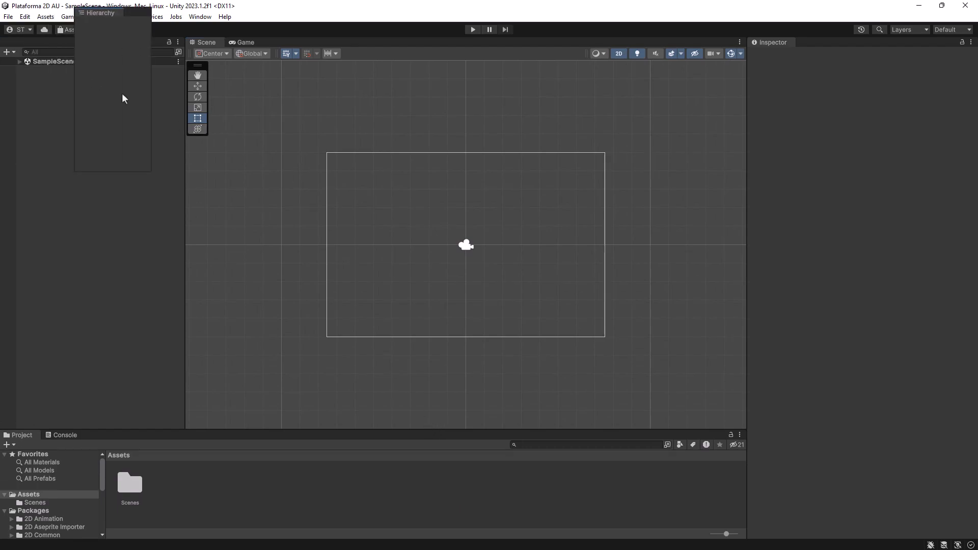
drag(719, 225, 770, 232)
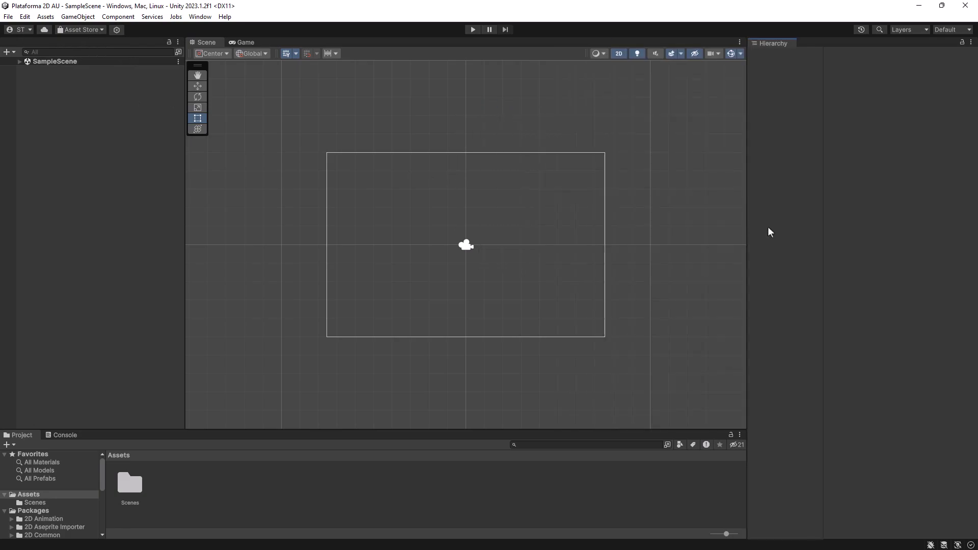
drag(769, 234, 776, 243)
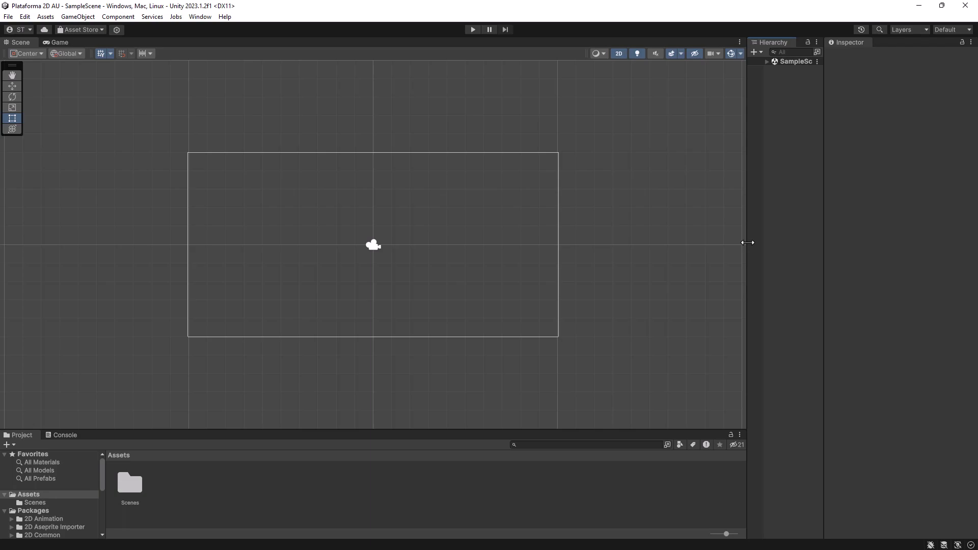
drag(747, 242, 665, 242)
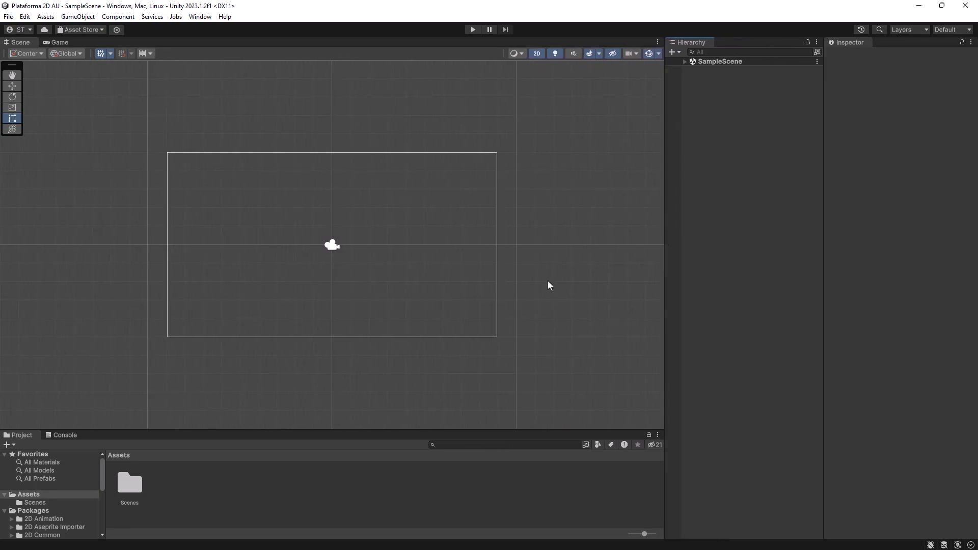
Step: Dock the Console beside the Project files and adjust panel widths for Scene and Console
click(65, 435)
click(26, 436)
mouse_move(63, 433)
mouse_down()
mouse_move(491, 460)
mouse_move(523, 483)
mouse_up()
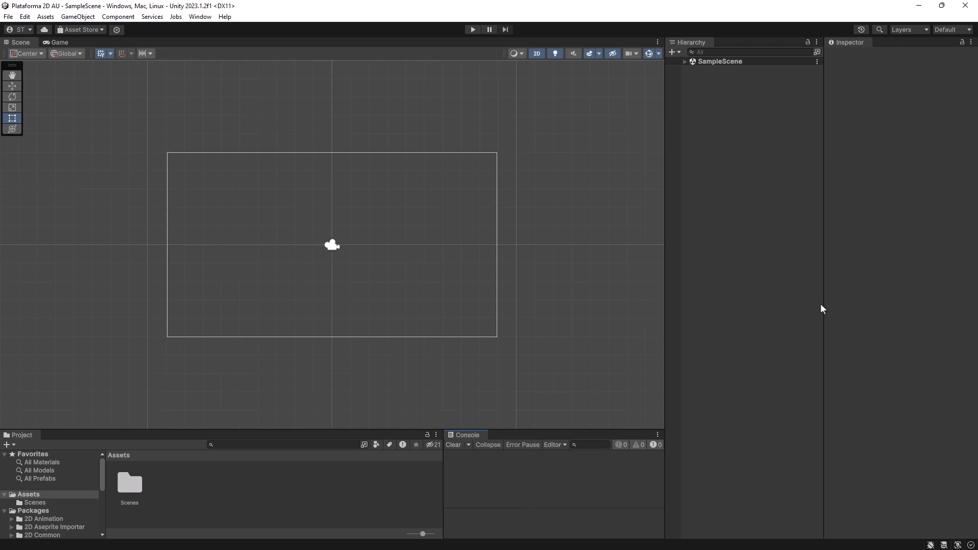
drag(821, 303, 839, 303)
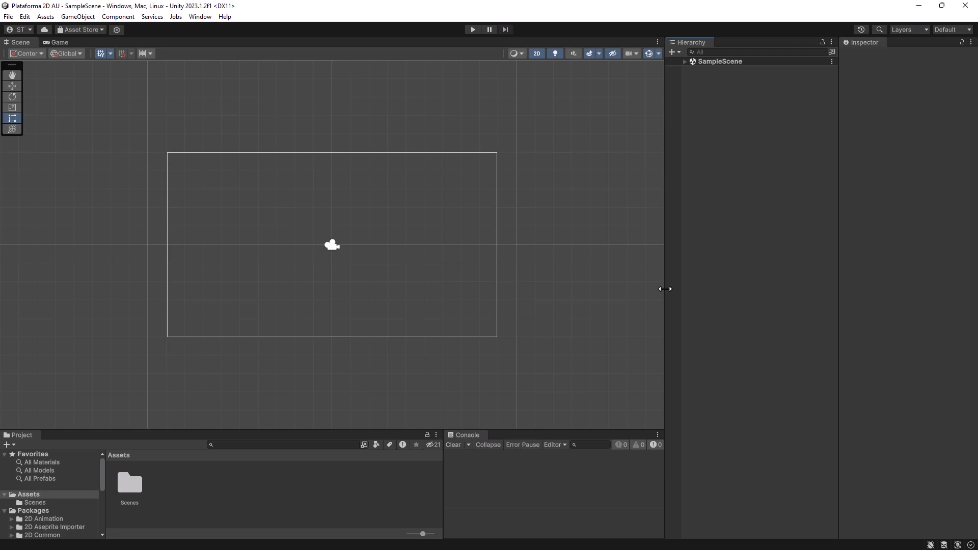
drag(664, 289, 711, 294)
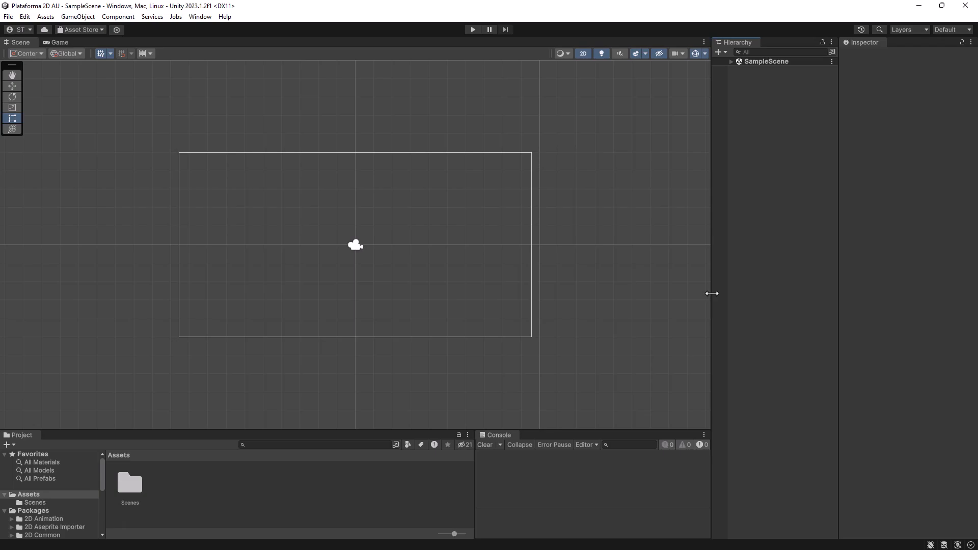
Step: Save the current window arrangement as the 'Plataforma 2D' layout
click(968, 30)
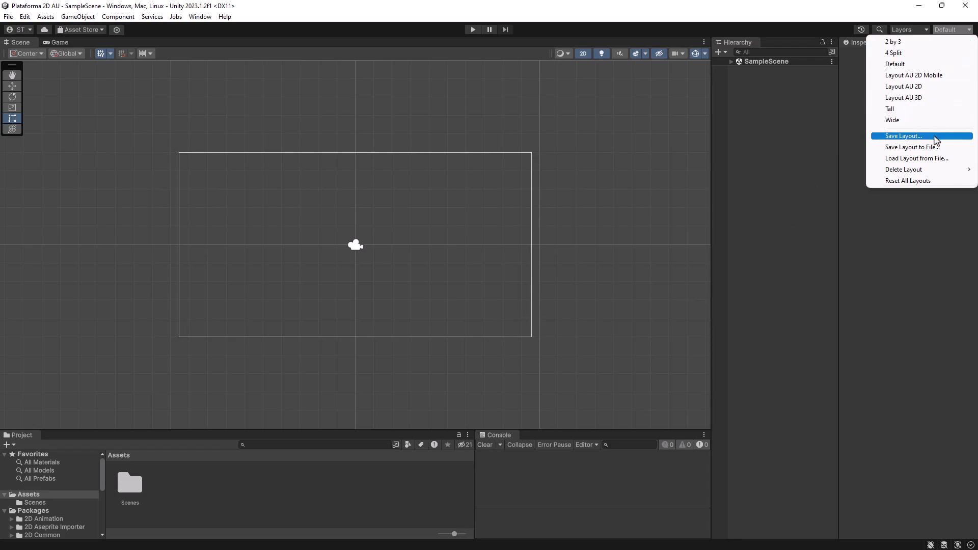
click(934, 137)
key(BackSpace)
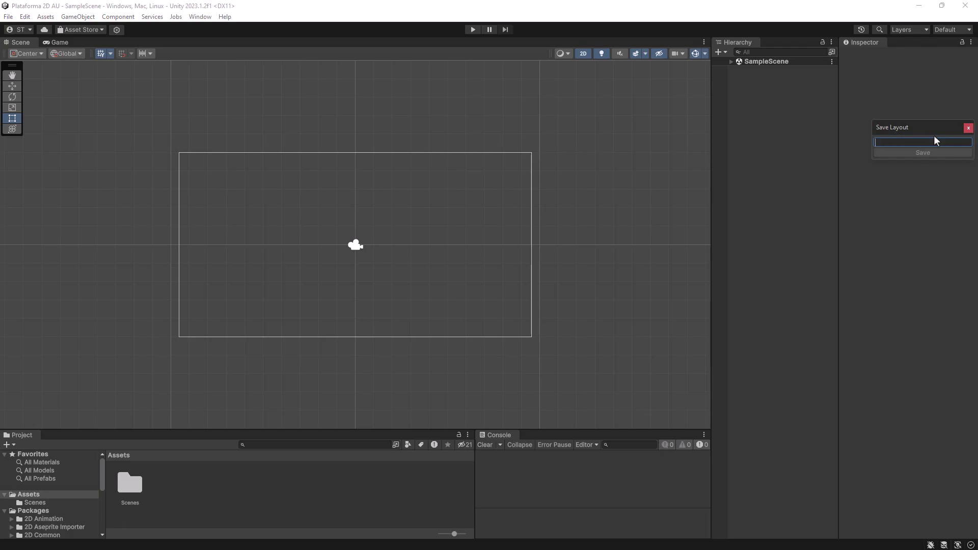
text(Plataforma 2D)
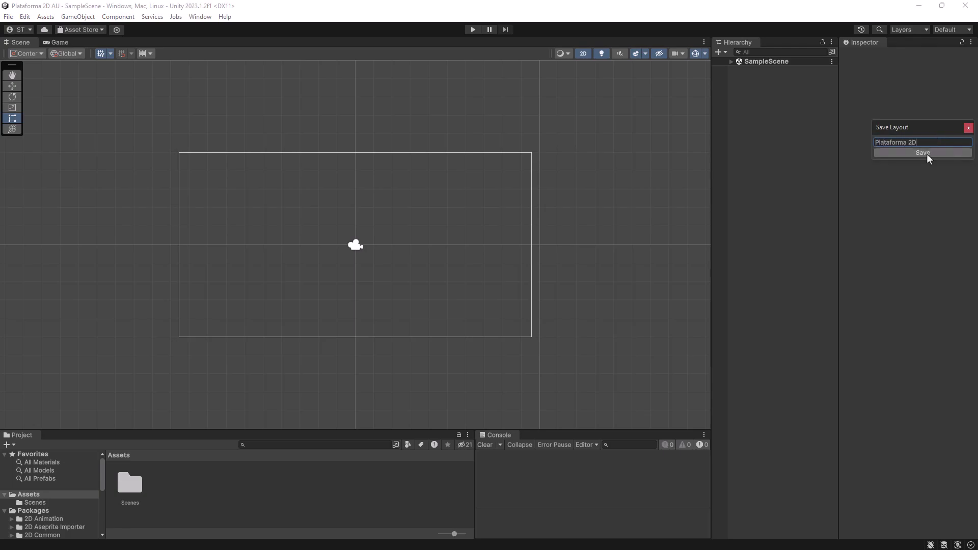
click(927, 153)
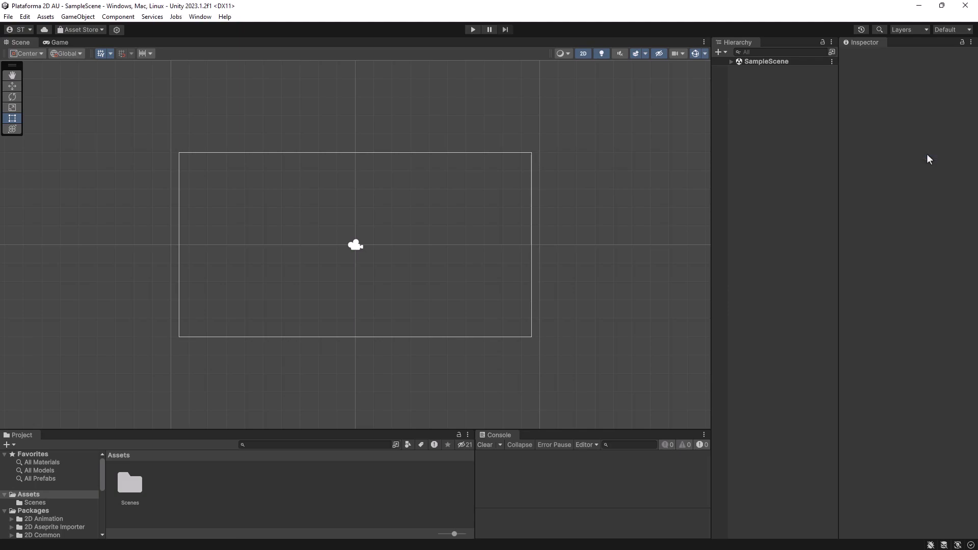
Step: Try the 4 Split layout, then switch back to the Plataforma 2D layout
click(957, 30)
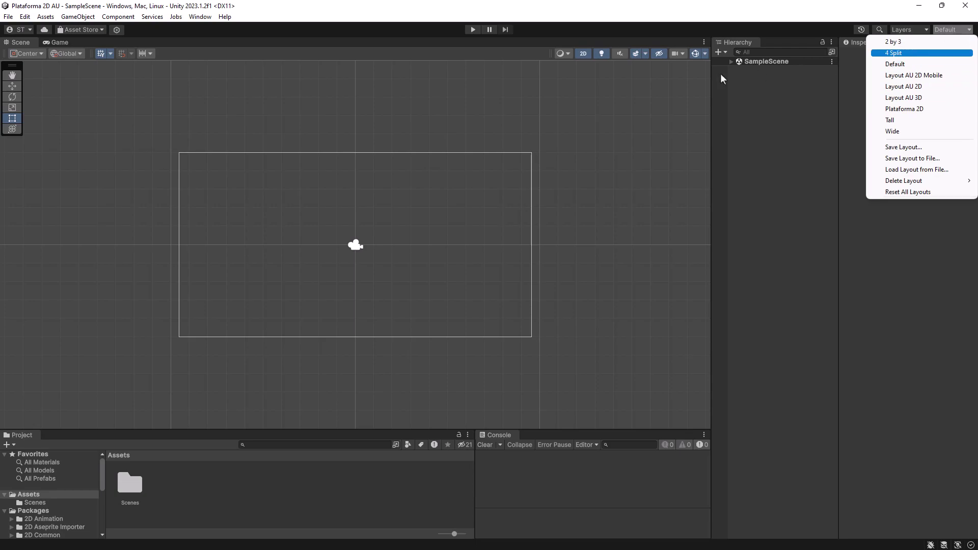
click(914, 53)
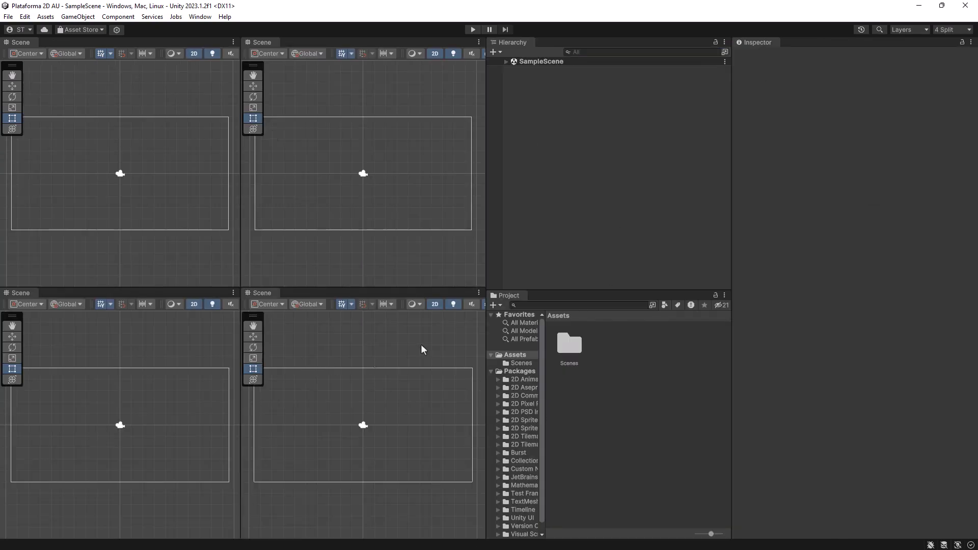
click(956, 30)
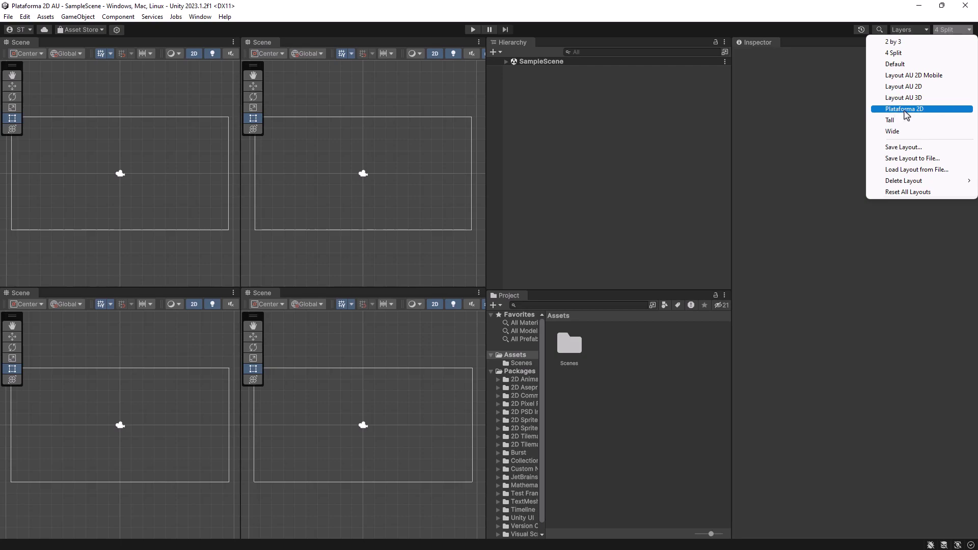
click(904, 110)
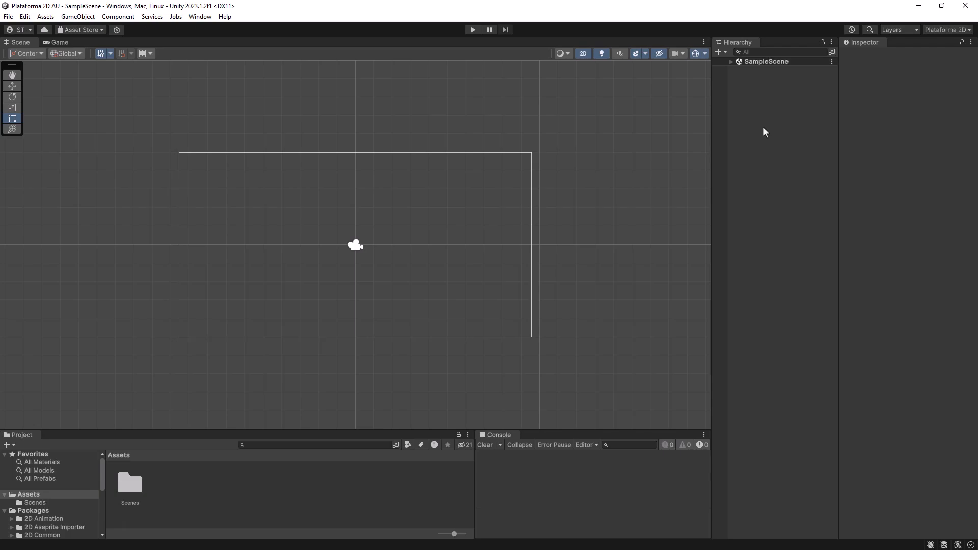
Step: Open the Package Manager from the Window menu and expand its 'Packages: In Project' source list
click(199, 19)
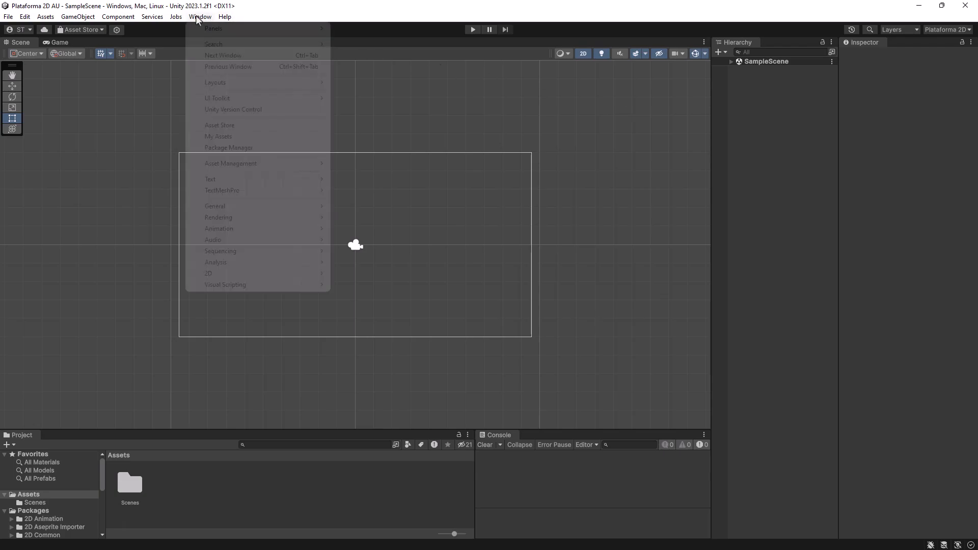
click(275, 152)
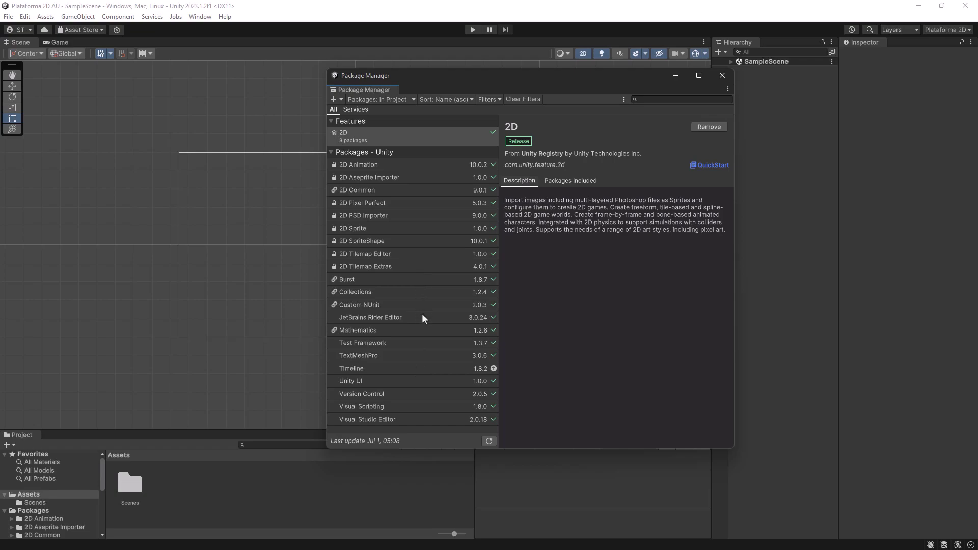
click(412, 100)
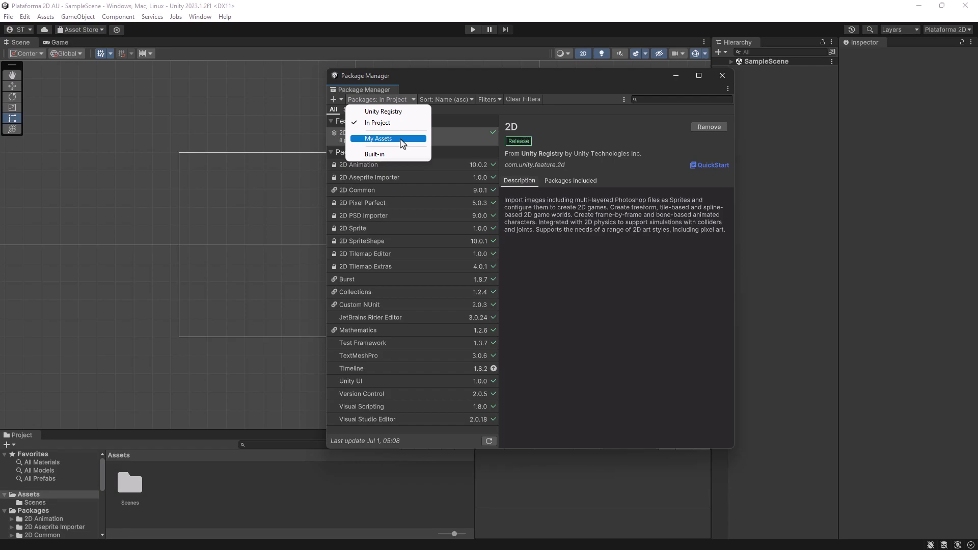
Step: Switch to Unity Registry, search 'Cine', and install Cinemachine 2.9.7
click(397, 112)
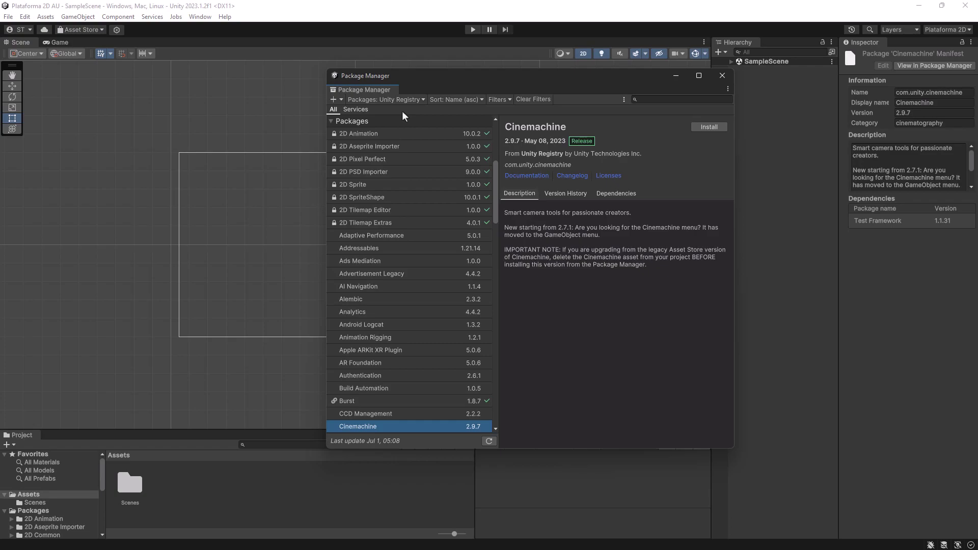
mouse_move(494, 186)
mouse_down()
mouse_move(483, 316)
mouse_move(493, 129)
mouse_up()
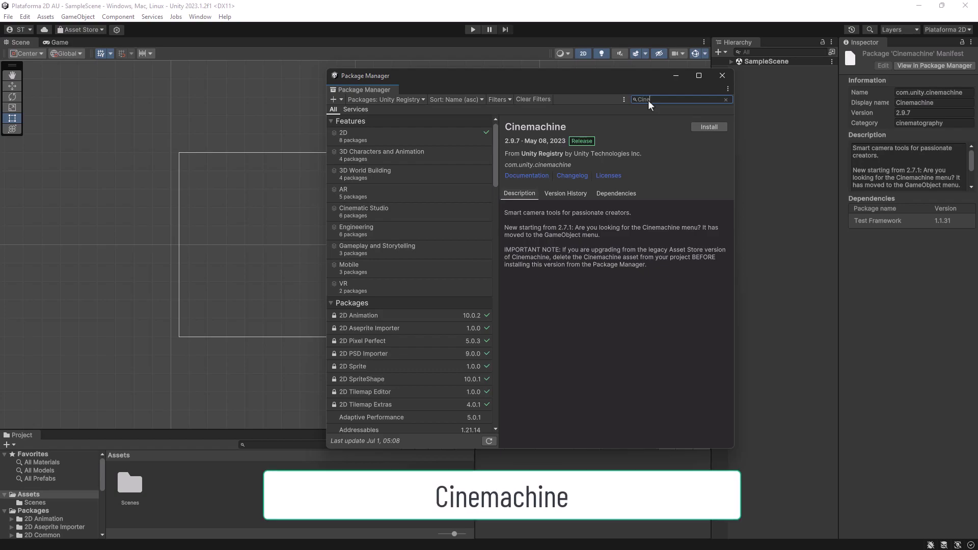
text(ine)
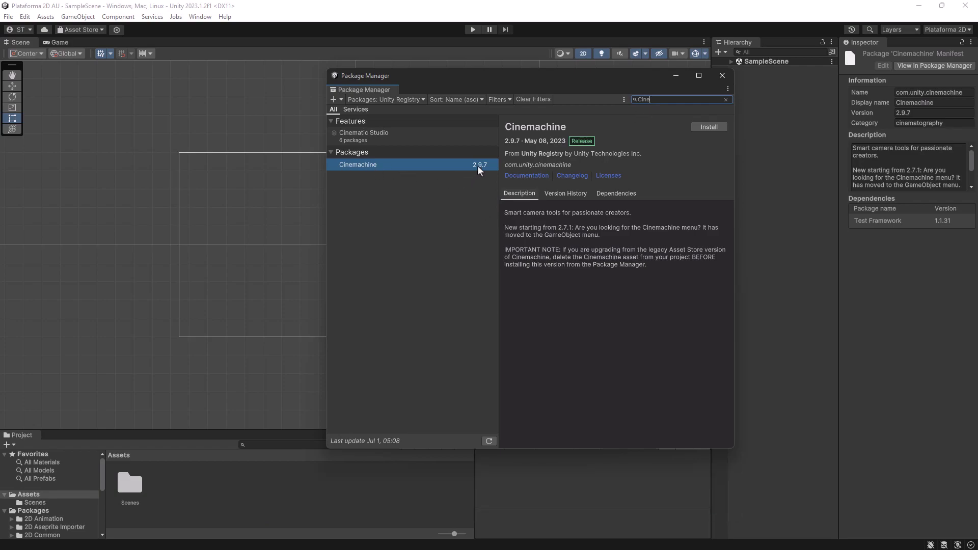
click(704, 126)
text(Univ)
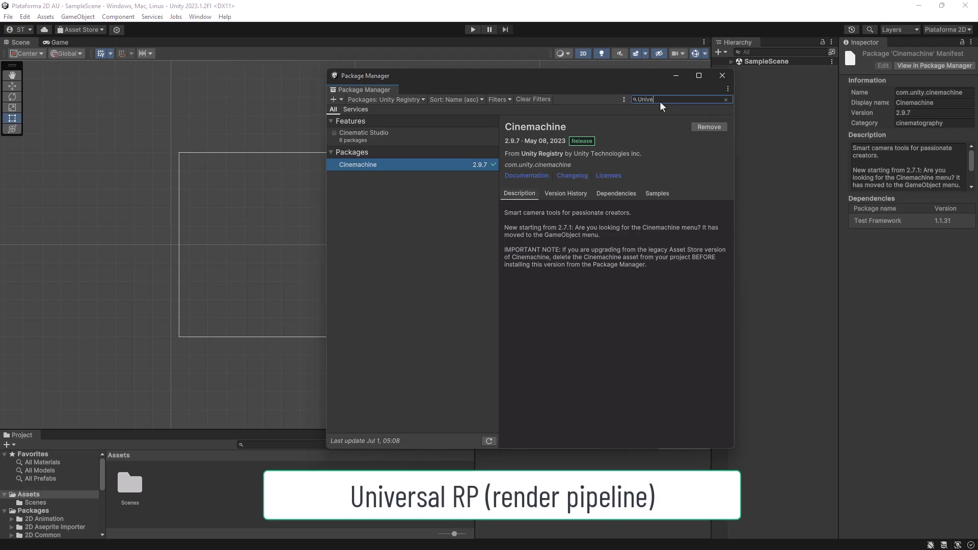
Step: Search the registry for 'Univer' and install Universal RP 15.0.6
text(er)
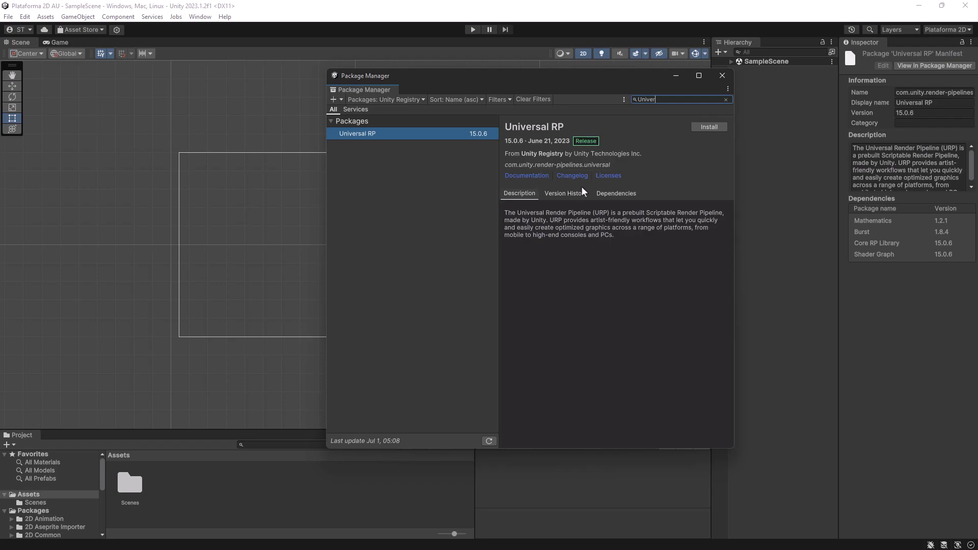
click(716, 128)
Step: Search for 'Input' and install Input System 1.6.1
text(In)
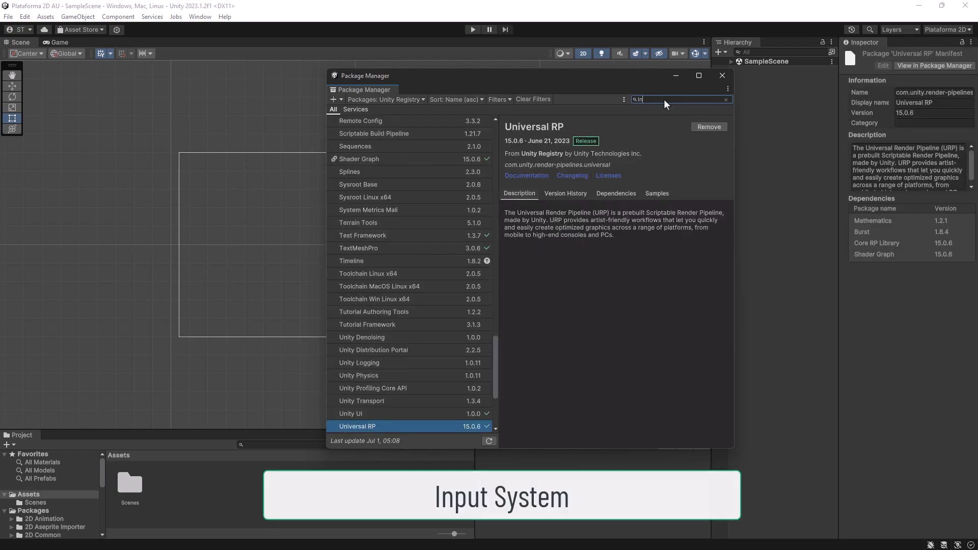
text(put)
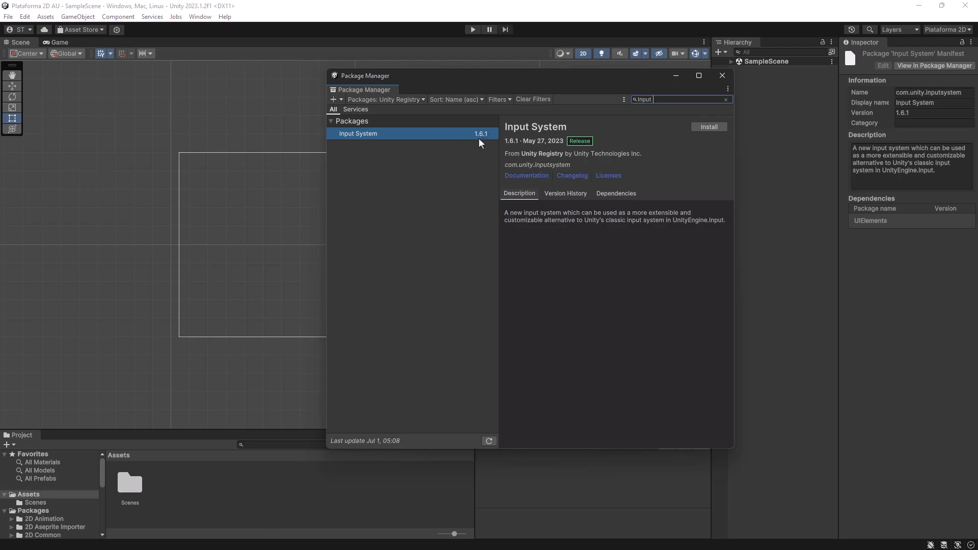
click(709, 127)
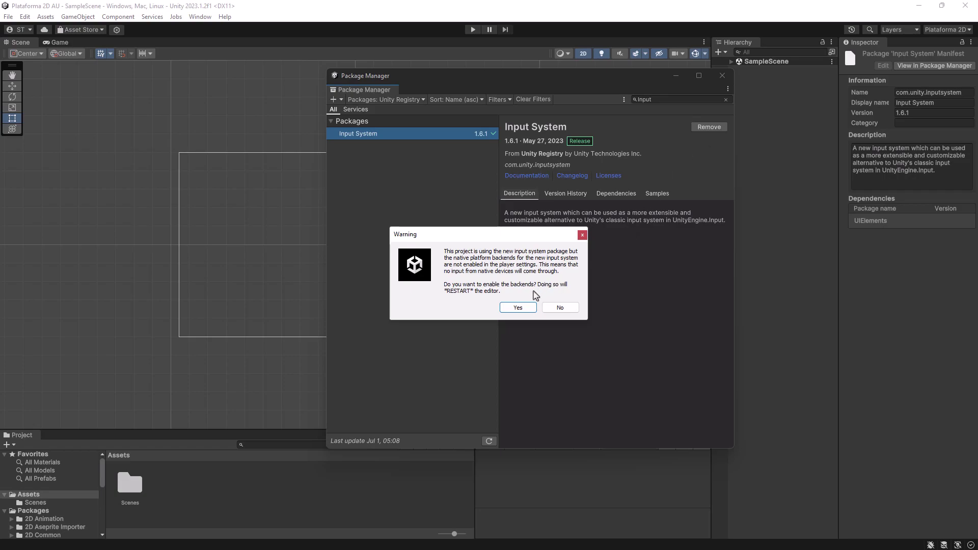
Step: Answer Yes to the warning so Unity restarts with the new input system backends enabled
click(516, 309)
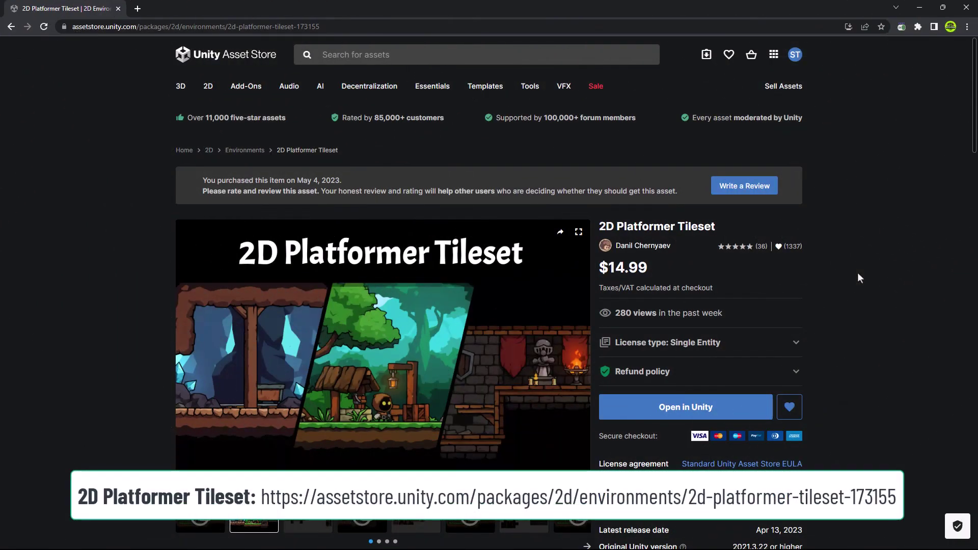
drag(599, 226, 716, 224)
click(843, 285)
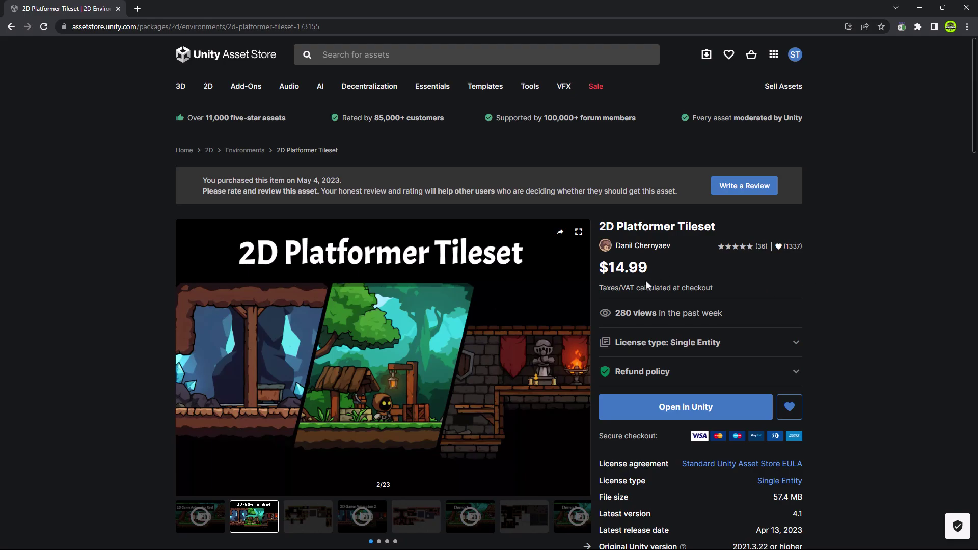
drag(644, 275, 599, 271)
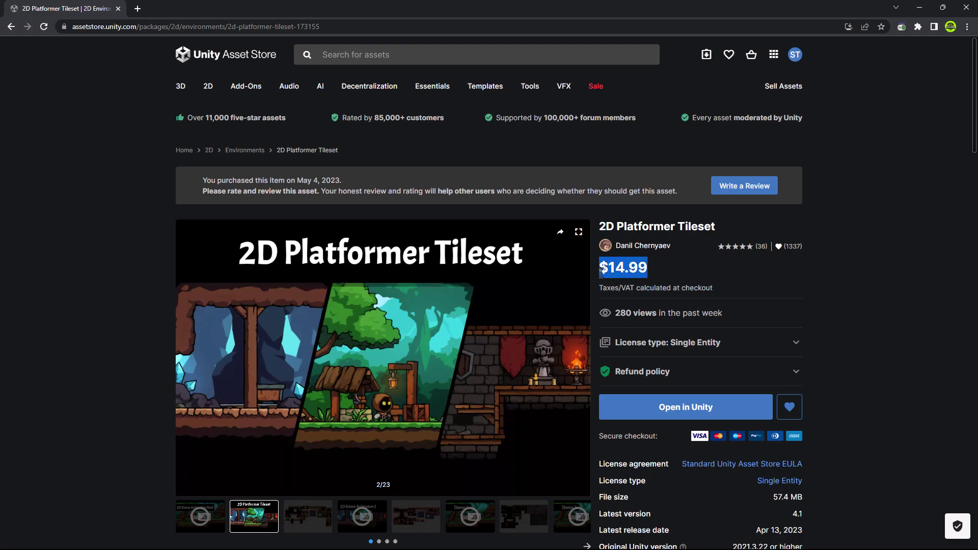
click(828, 278)
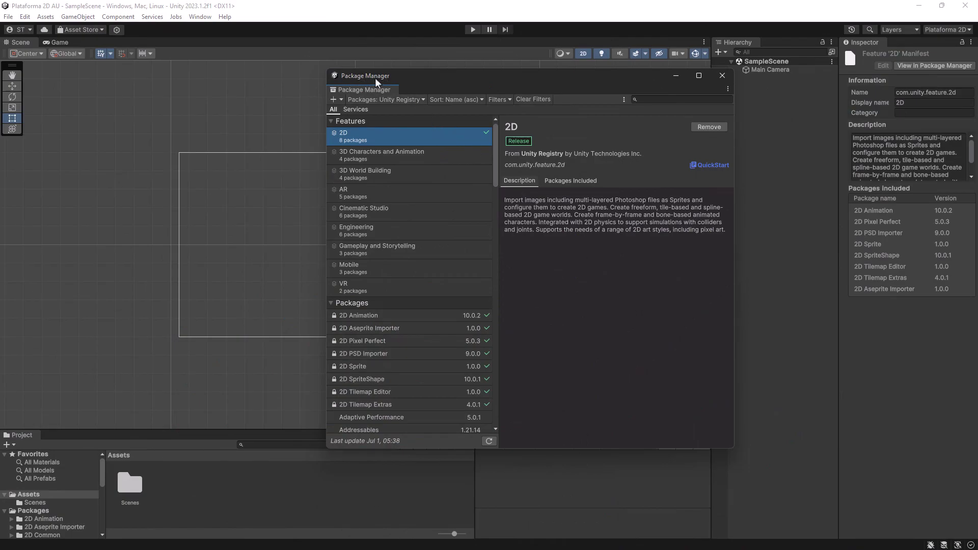
Step: Switch the Package Manager's source to My Assets and start searching the purchased packages
click(421, 99)
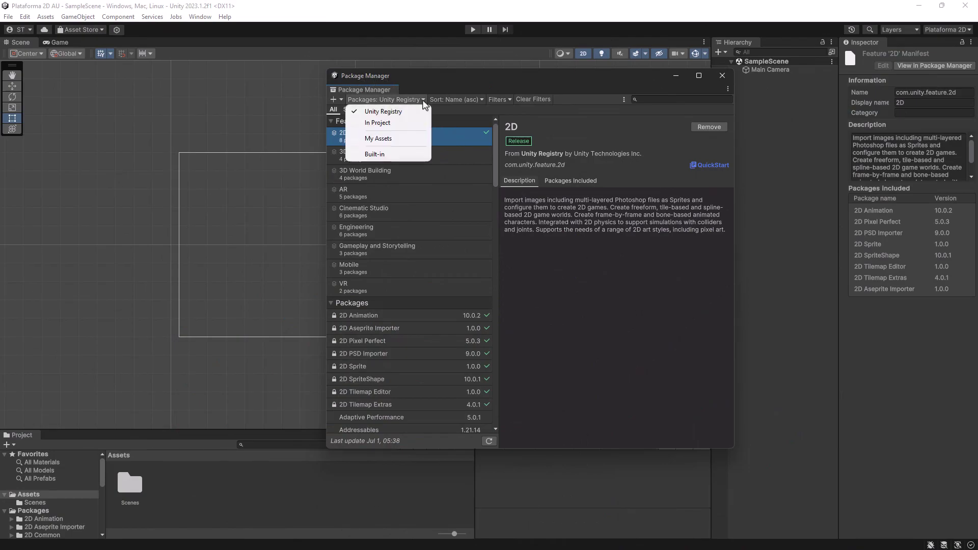
click(405, 140)
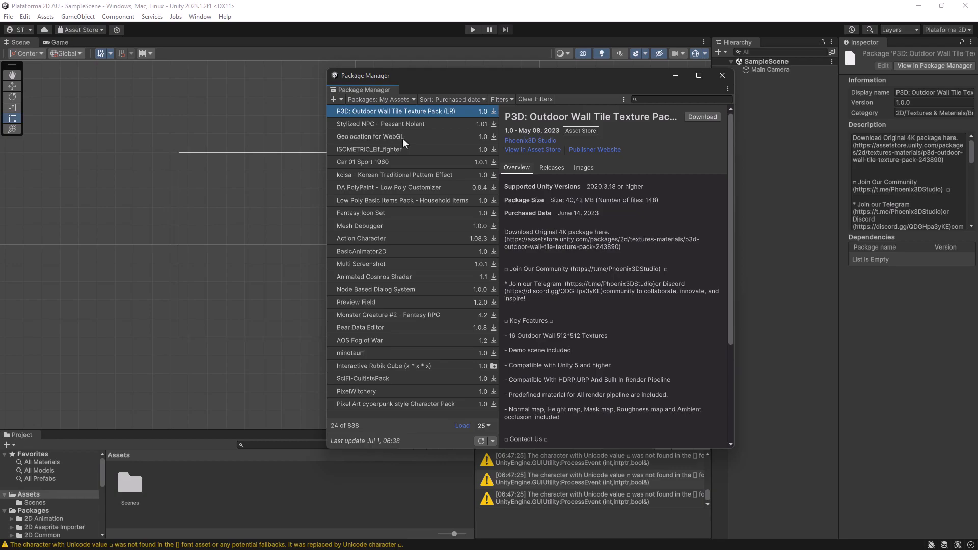
click(651, 100)
Step: Search My Assets for 'd pla' and download the 2D Platformer Tileset 4.1 package
text(d pl)
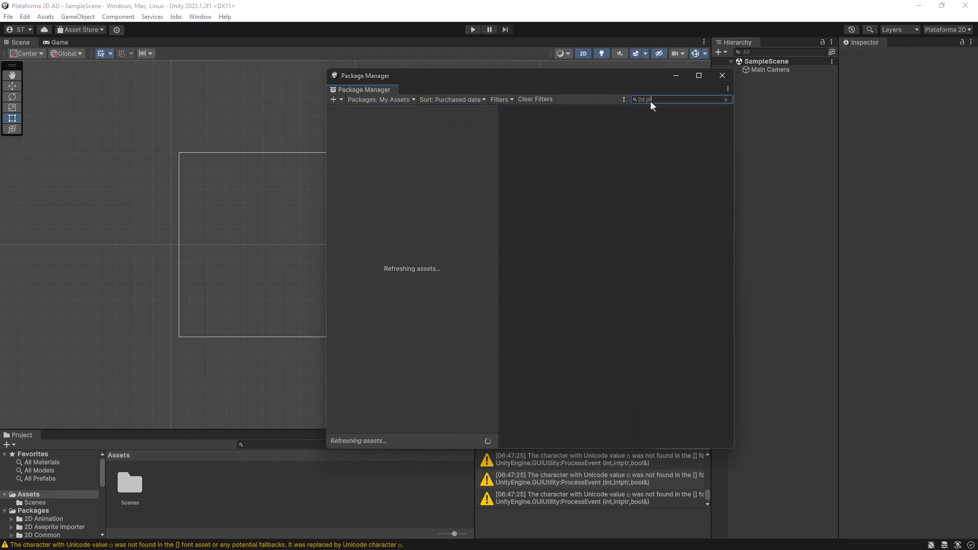
text(a)
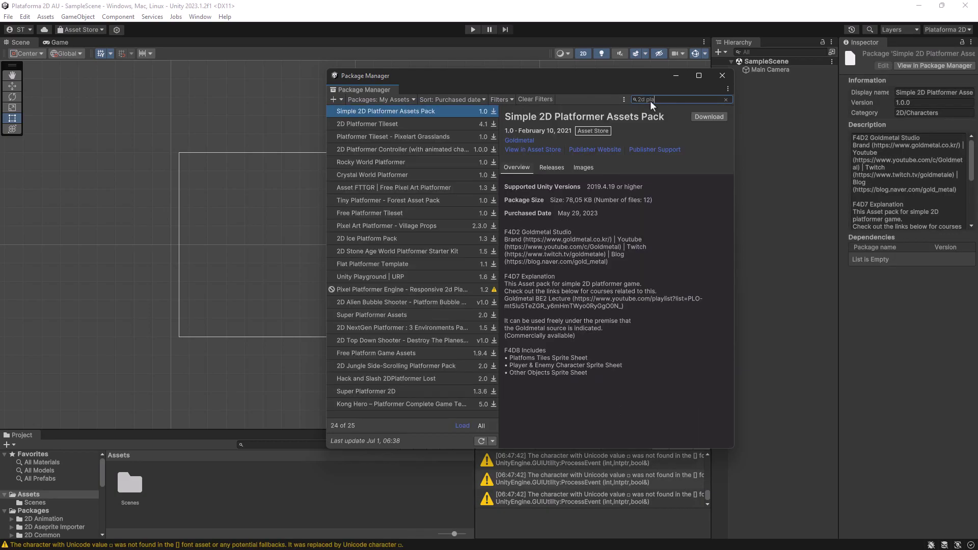
click(364, 124)
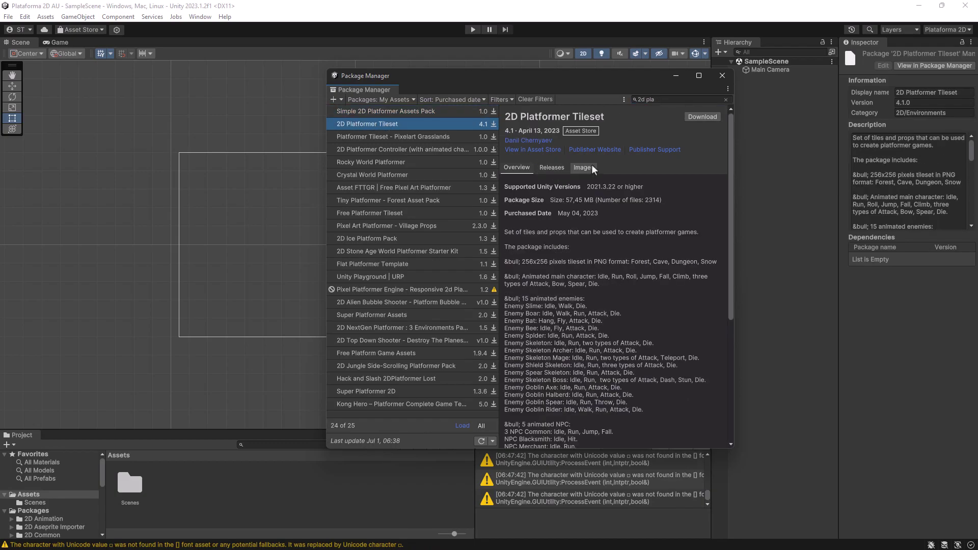
click(707, 117)
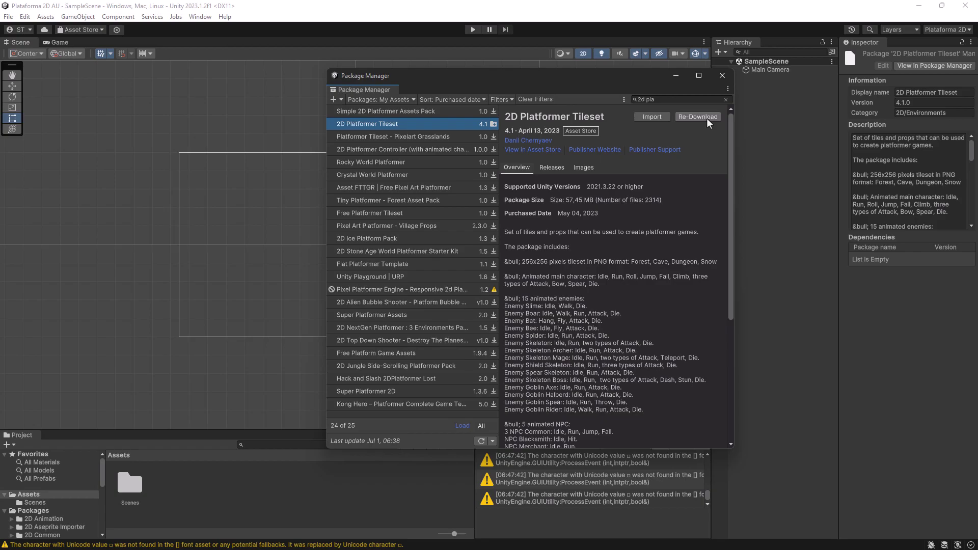
Step: Start importing the 2D Platformer Tileset and review its scenes, UI pack and sprites in the import list
click(650, 117)
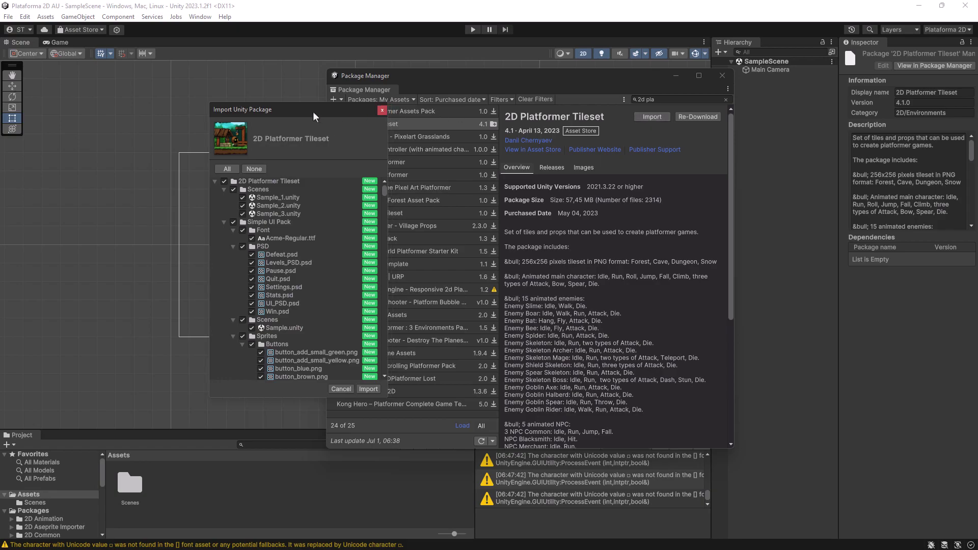
drag(313, 112, 247, 116)
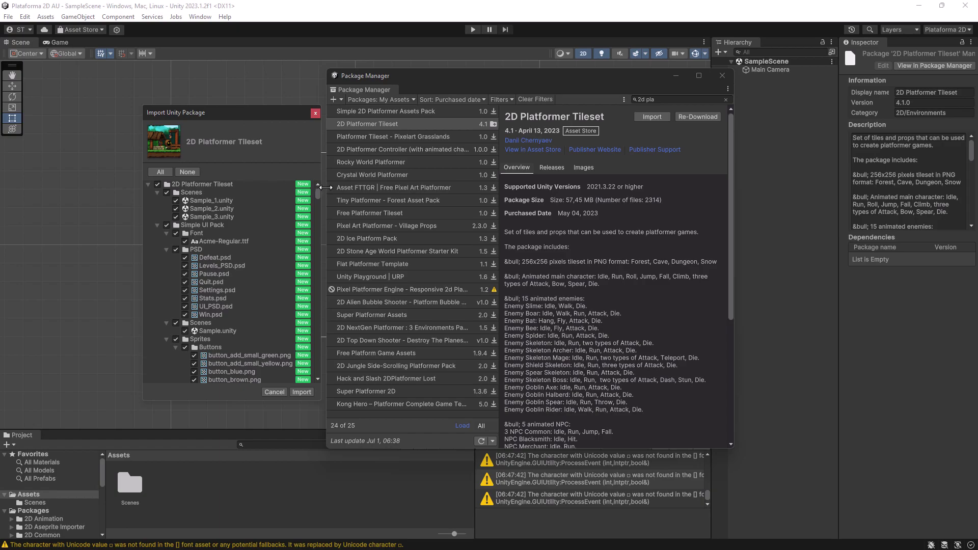
mouse_move(317, 186)
mouse_down()
mouse_move(315, 338)
mouse_move(316, 216)
mouse_up()
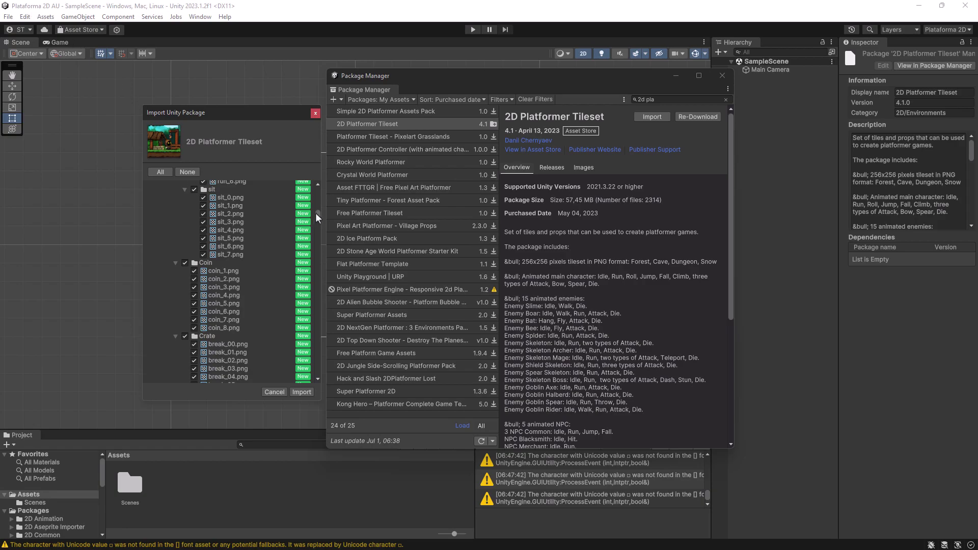
mouse_move(315, 213)
mouse_down()
mouse_move(320, 261)
mouse_move(304, 187)
mouse_up()
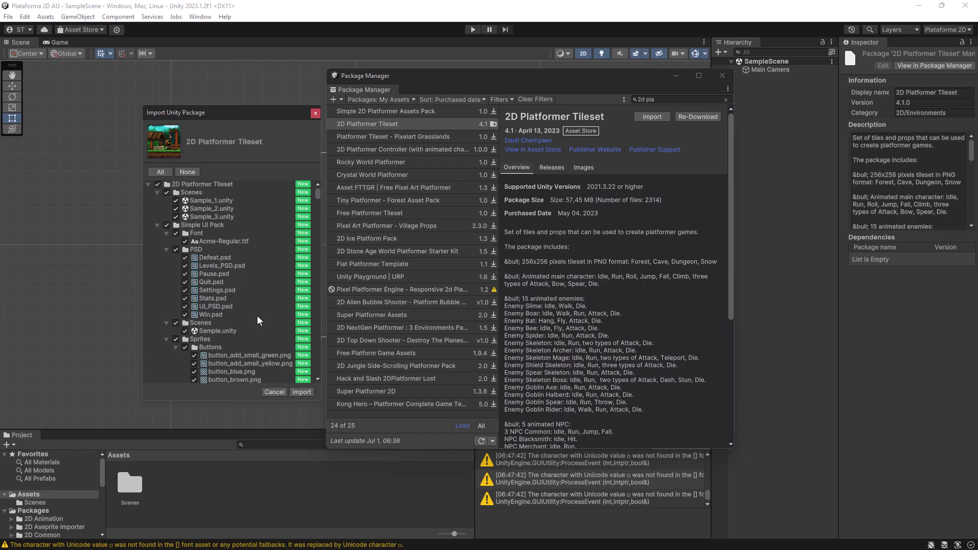
Step: Import all tileset files, then expand Assets/2D Platformer Tileset in an enlarged Project panel
click(309, 392)
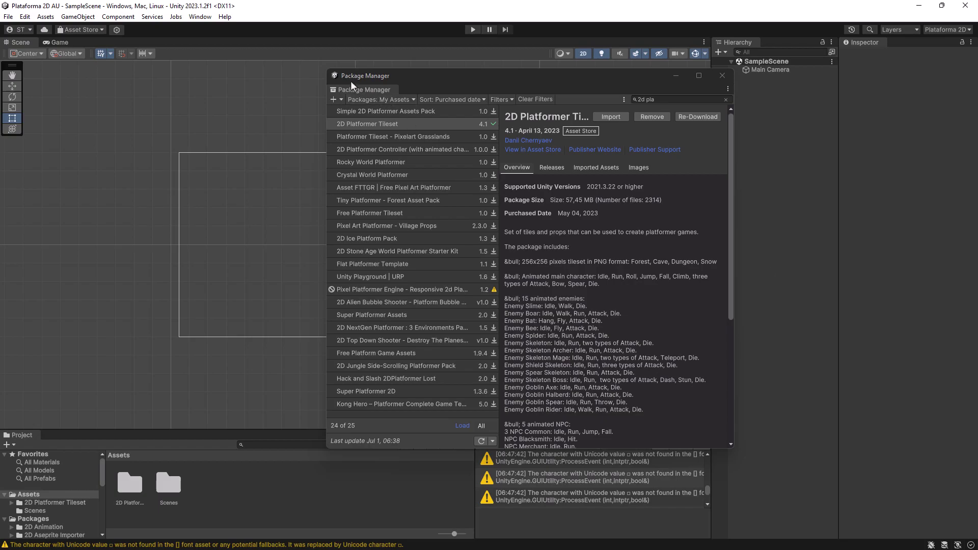
click(720, 77)
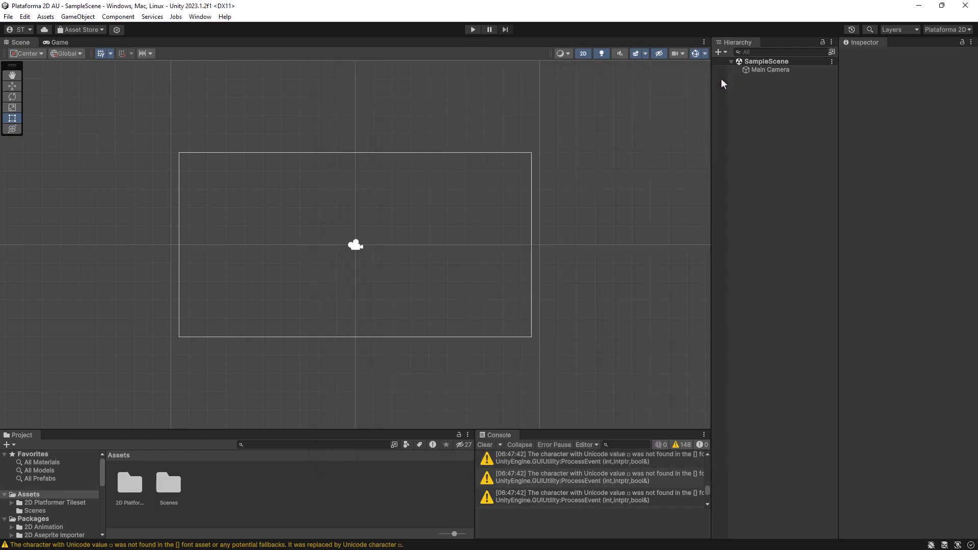
click(139, 486)
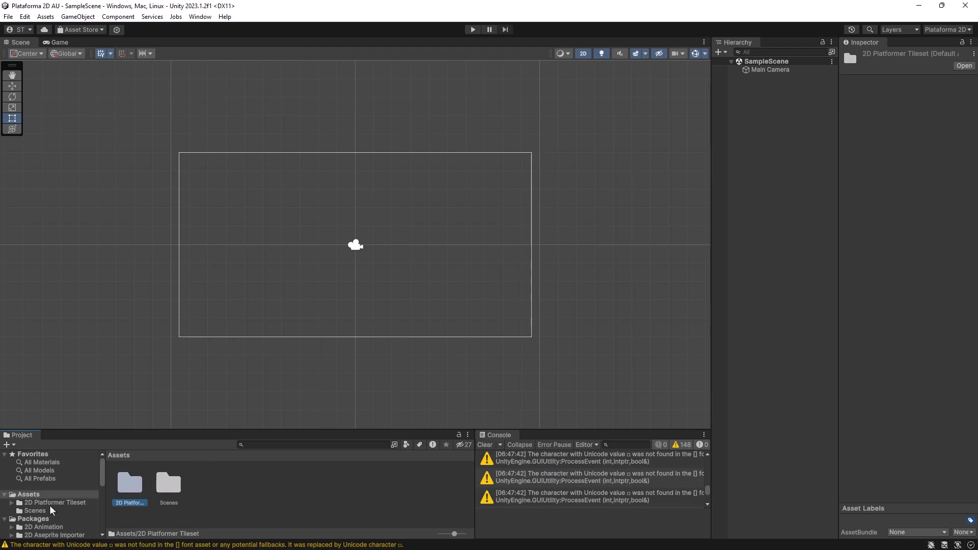
click(12, 502)
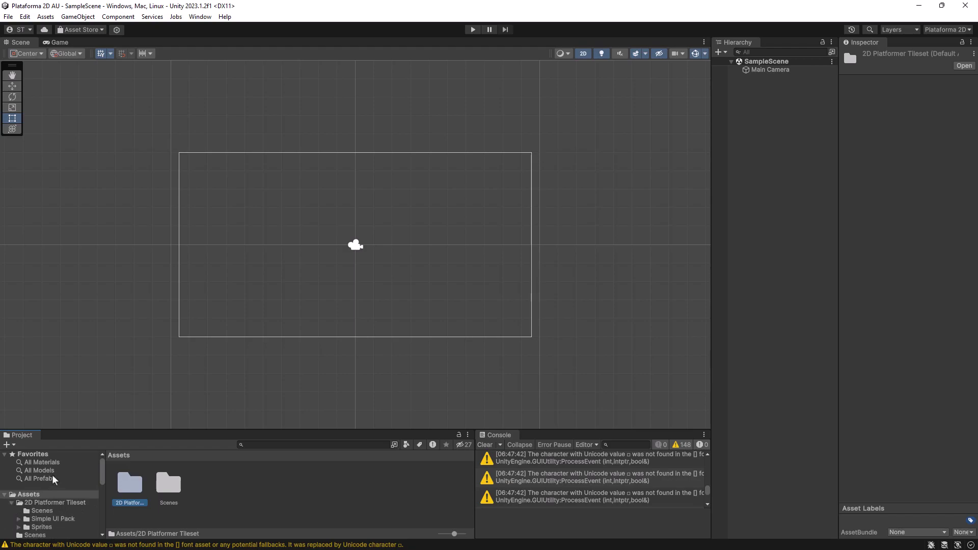
drag(72, 431, 71, 350)
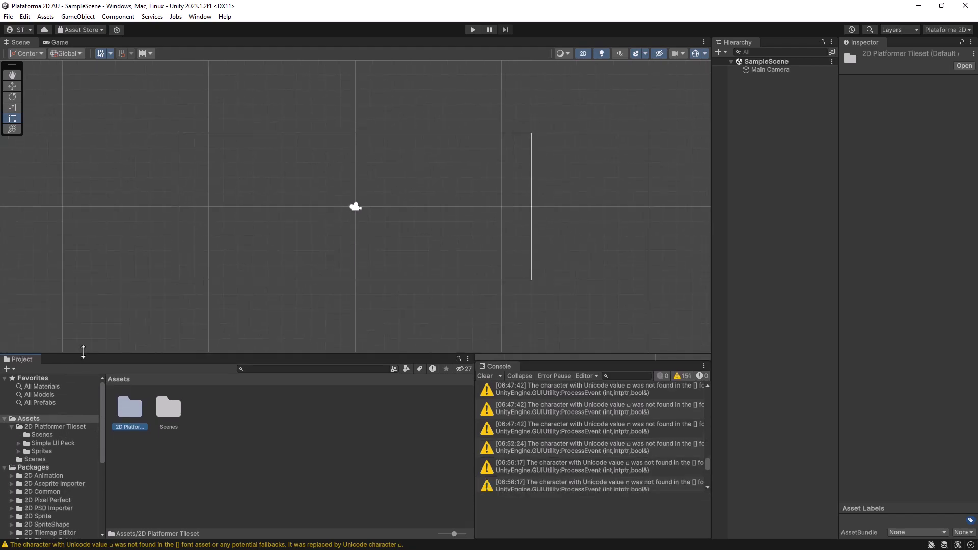
Step: Open the Sample_1, Sample_2 and Sample_3 scenes, then view the Simple UI Pack folder's contents
click(41, 431)
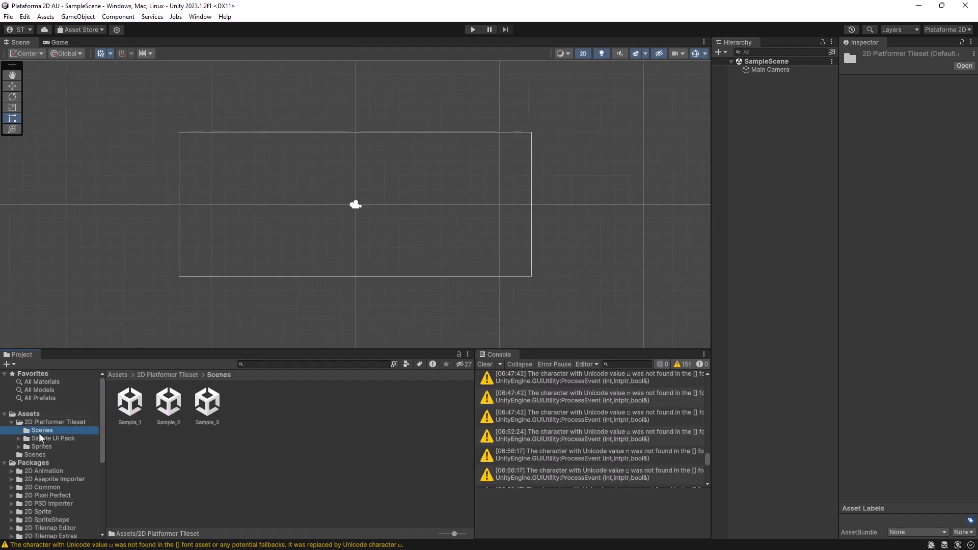
double_click(129, 404)
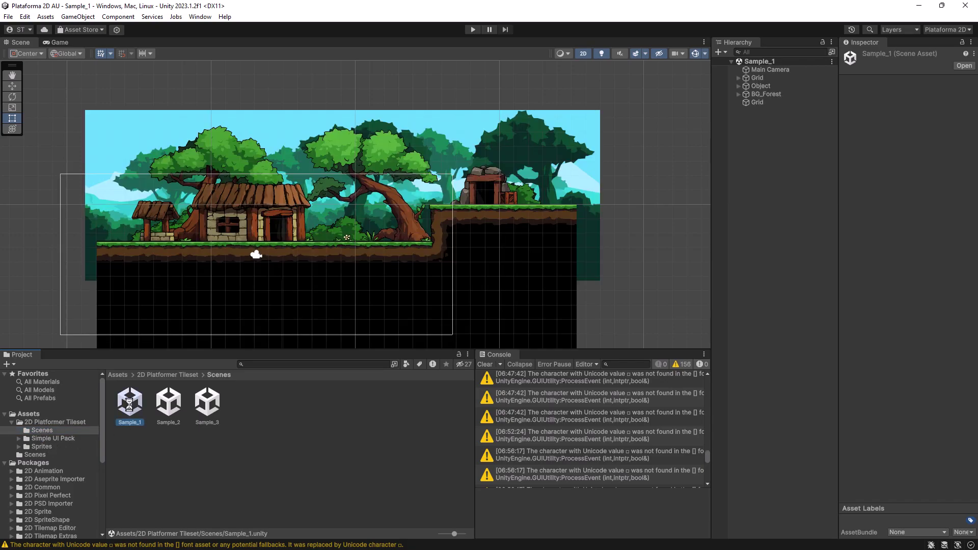
click(168, 405)
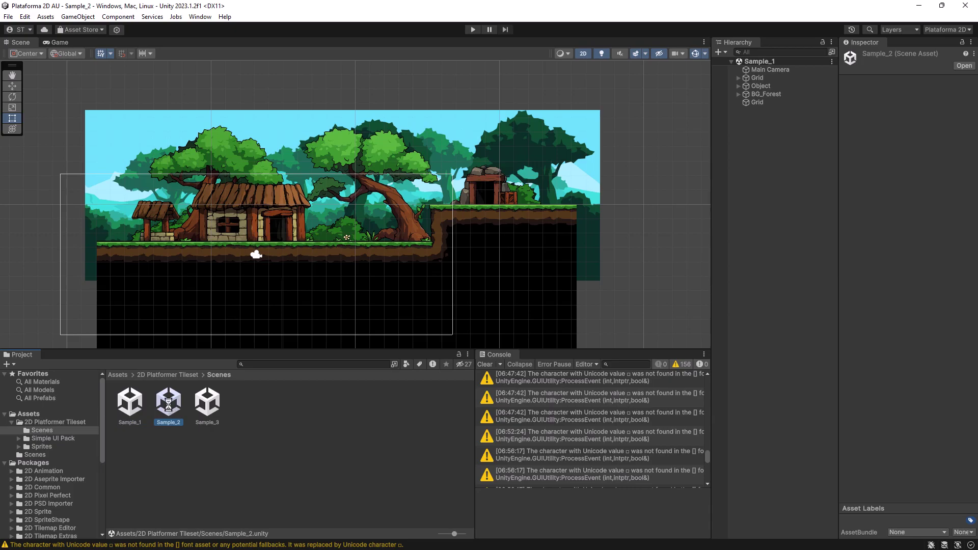
double_click(202, 405)
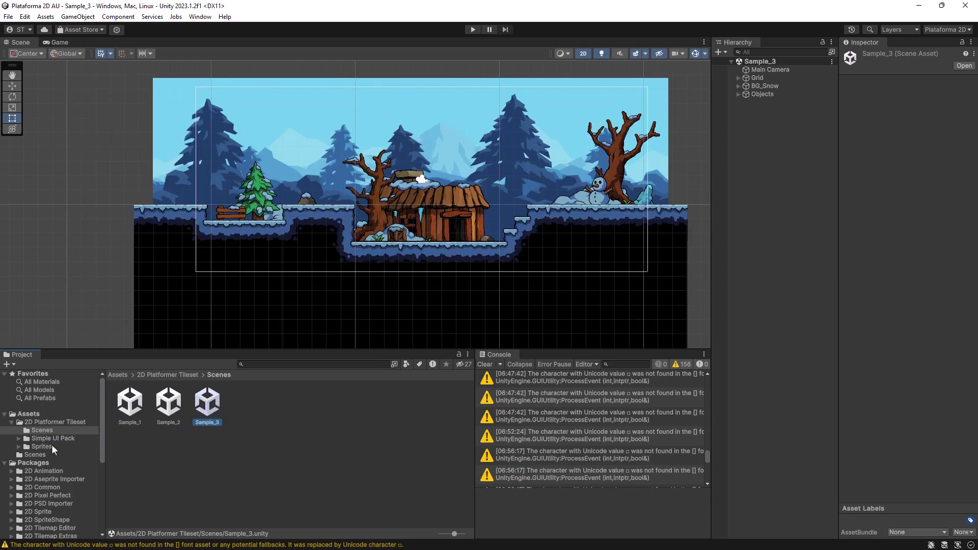
click(50, 439)
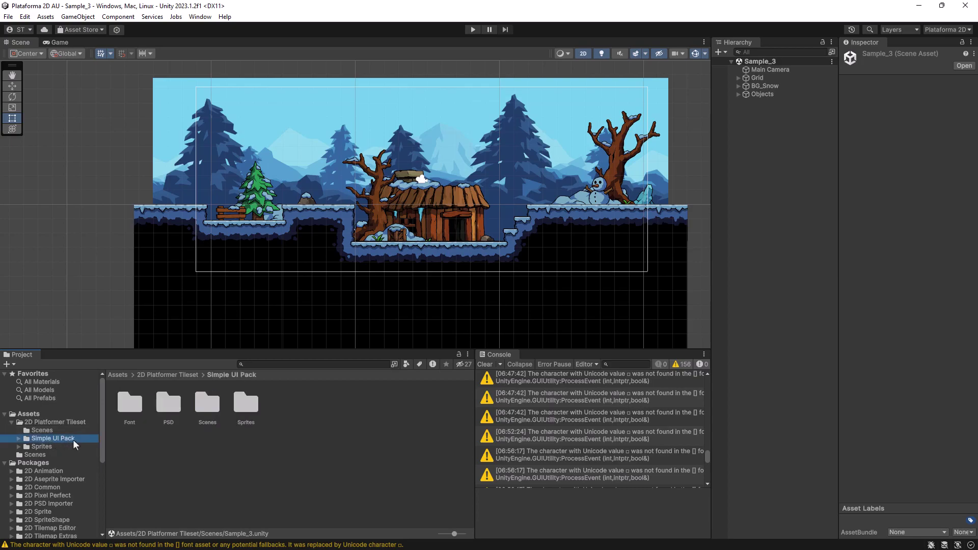
Step: Browse the tileset's Sprites folder, then collapse the tileset and select Assets/Scenes
click(47, 447)
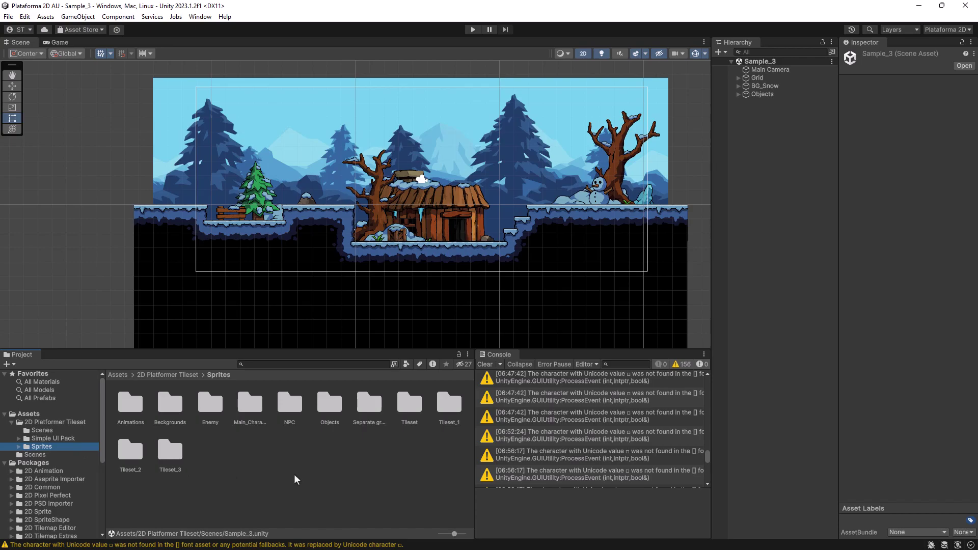
click(11, 423)
click(43, 422)
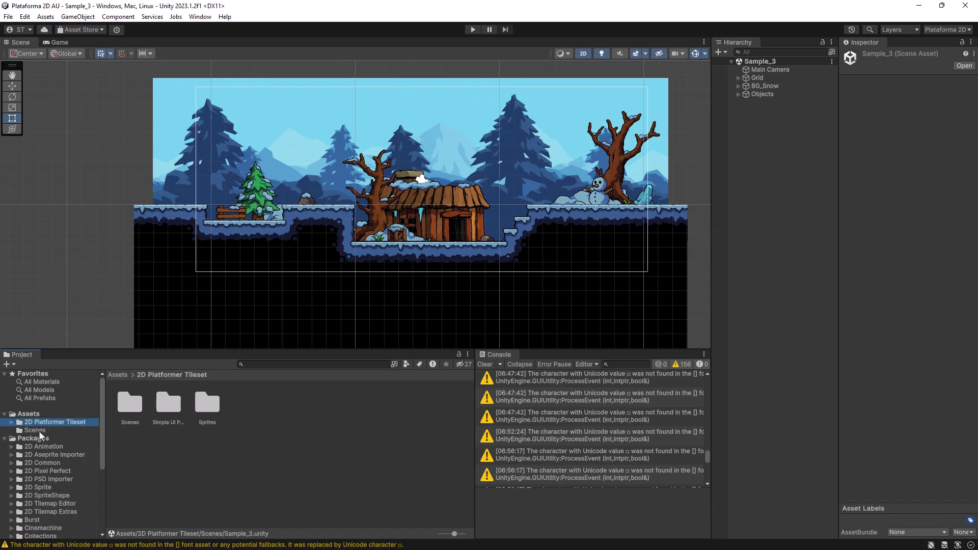
click(38, 431)
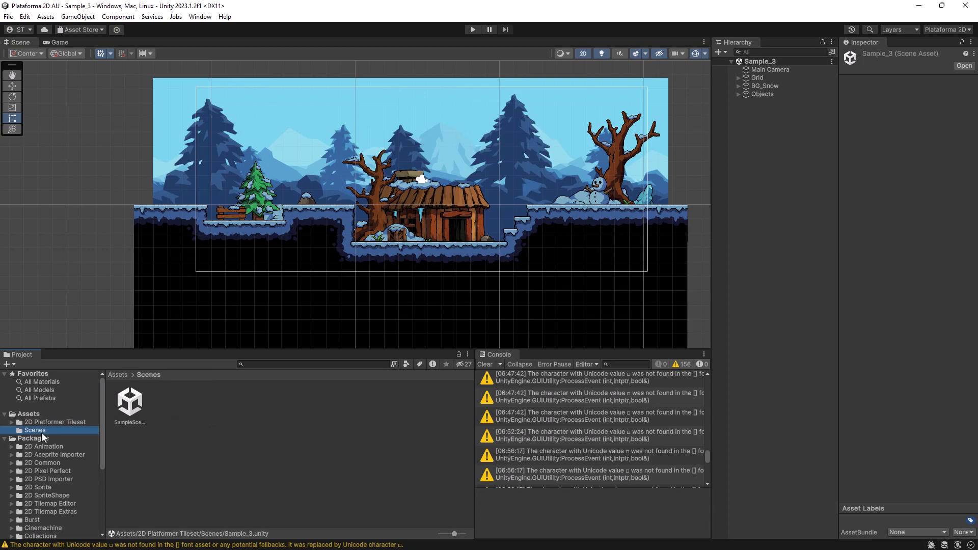
Step: Open the empty SampleScene with its Main Camera and clear the Console's warnings
double_click(130, 405)
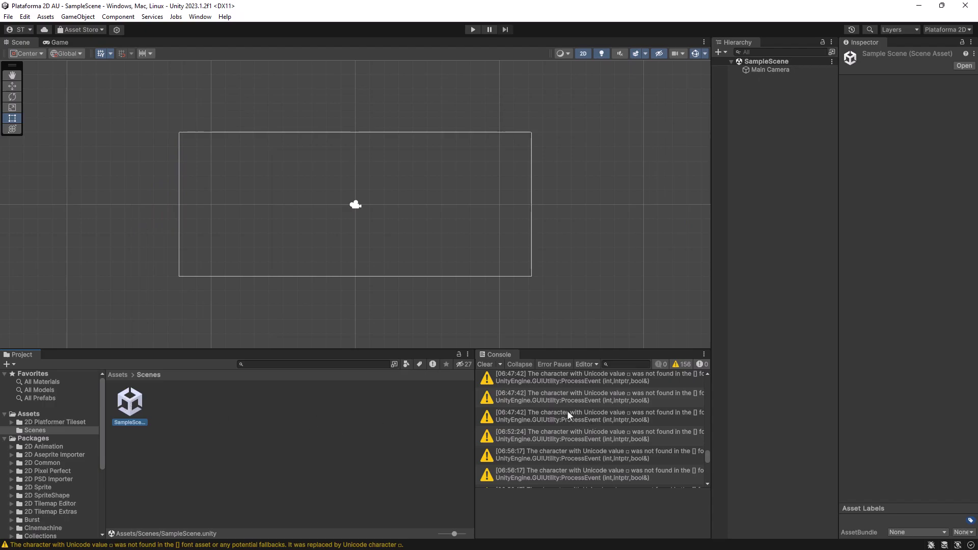
click(485, 364)
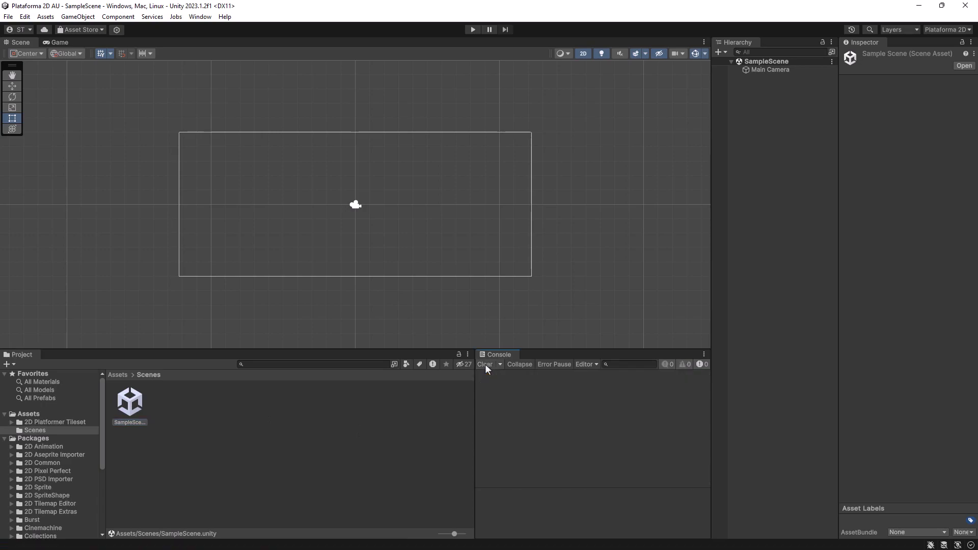